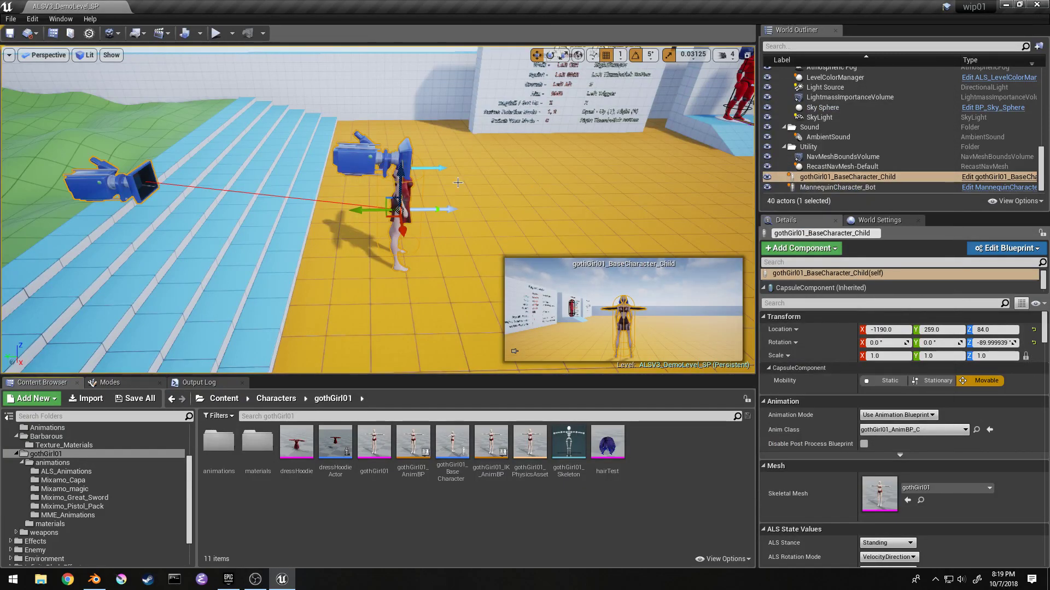
- Face the goth girl character from the front, play the level in the viewport and make it fill the screen
right_drag(272, 136, 241, 128)
right_drag(300, 207, 255, 208)
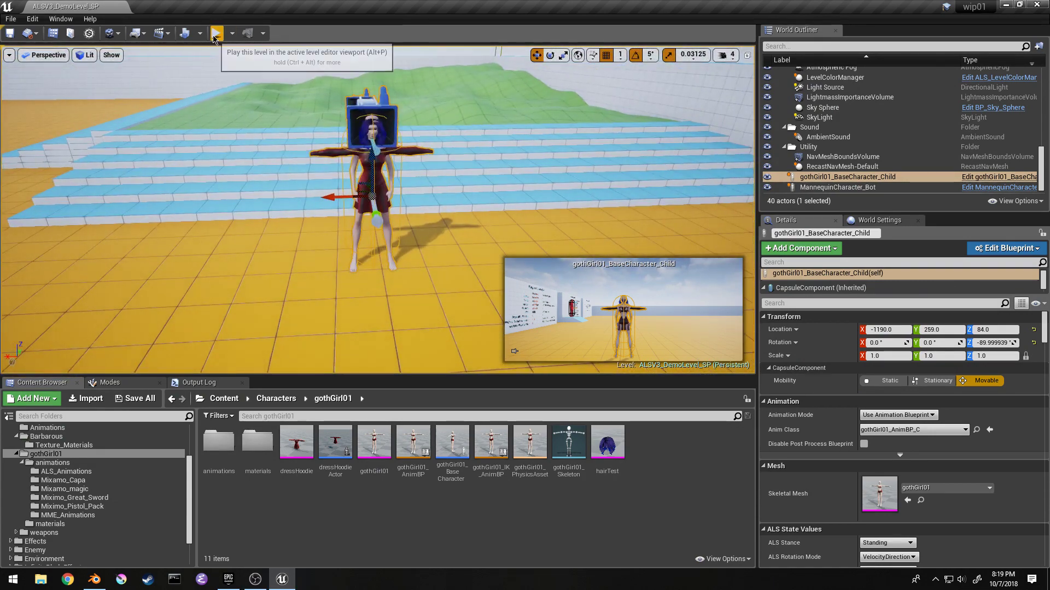
click(216, 33)
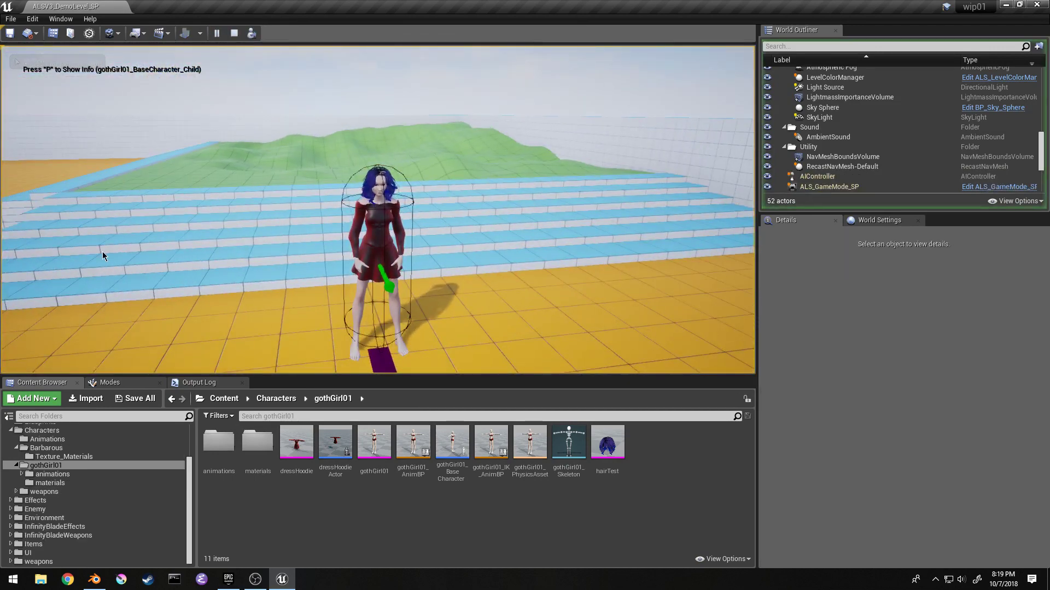
key(F11)
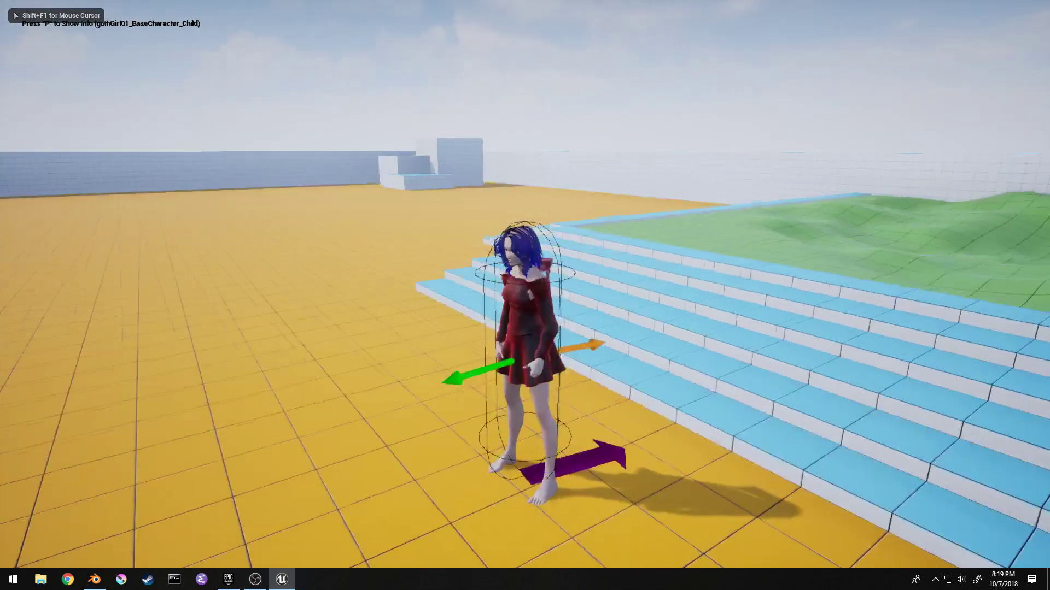
- Run the character in circles near the steps to check how the dress and hair follow its movement
key(a)
key(s)
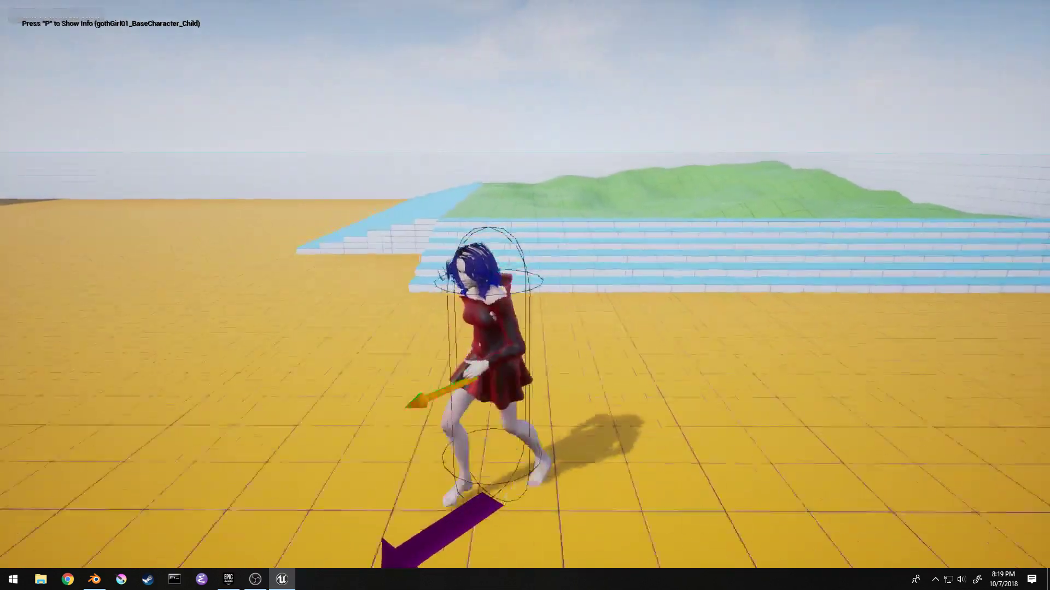
key(a)
key(w)
key(d)
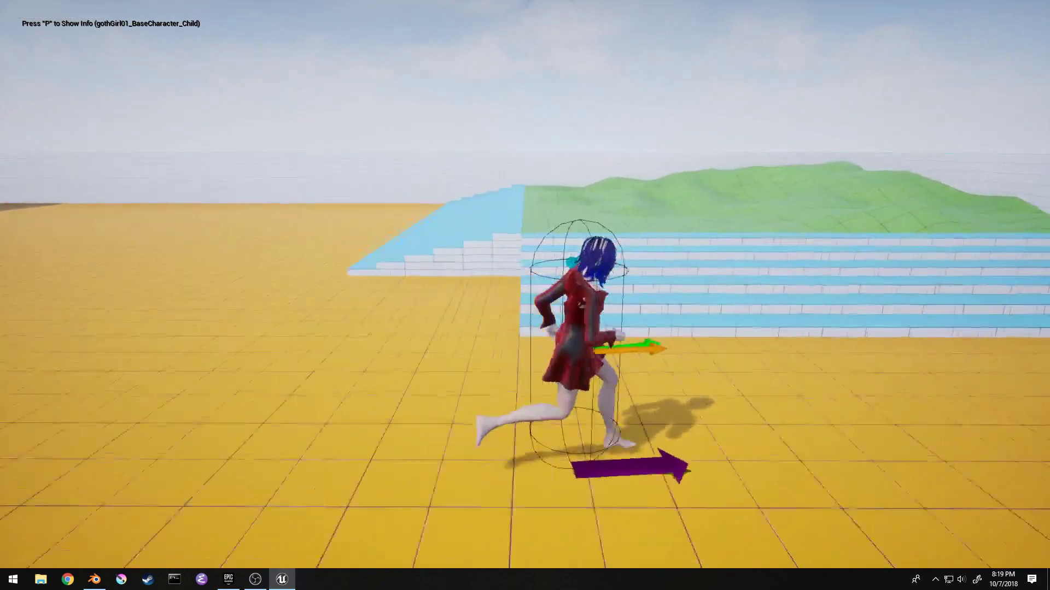
key(s)
key(a)
key(w)
key(d)
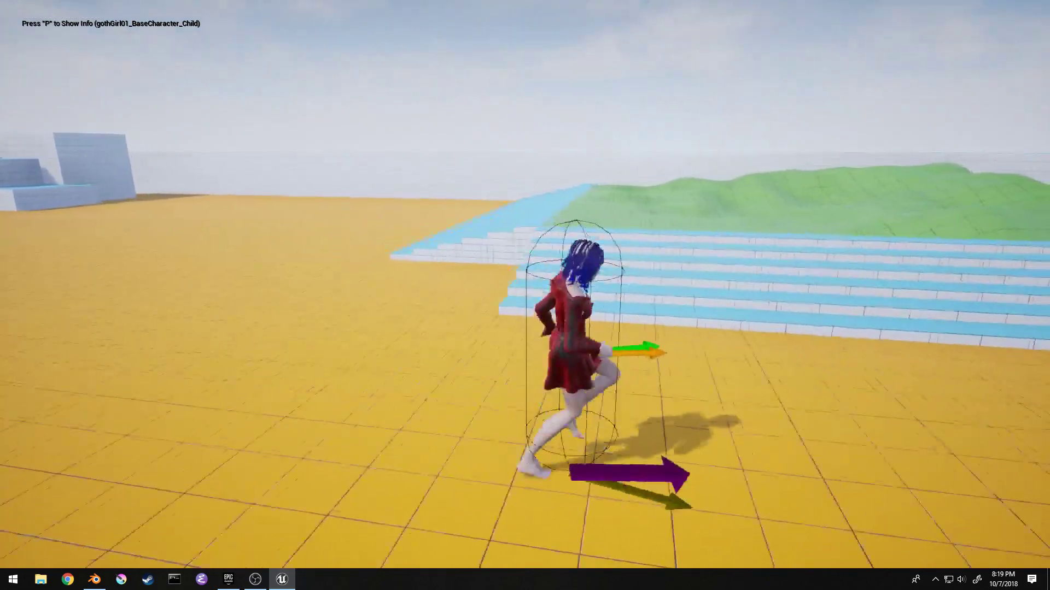
key(s)
key(a)
key(w)
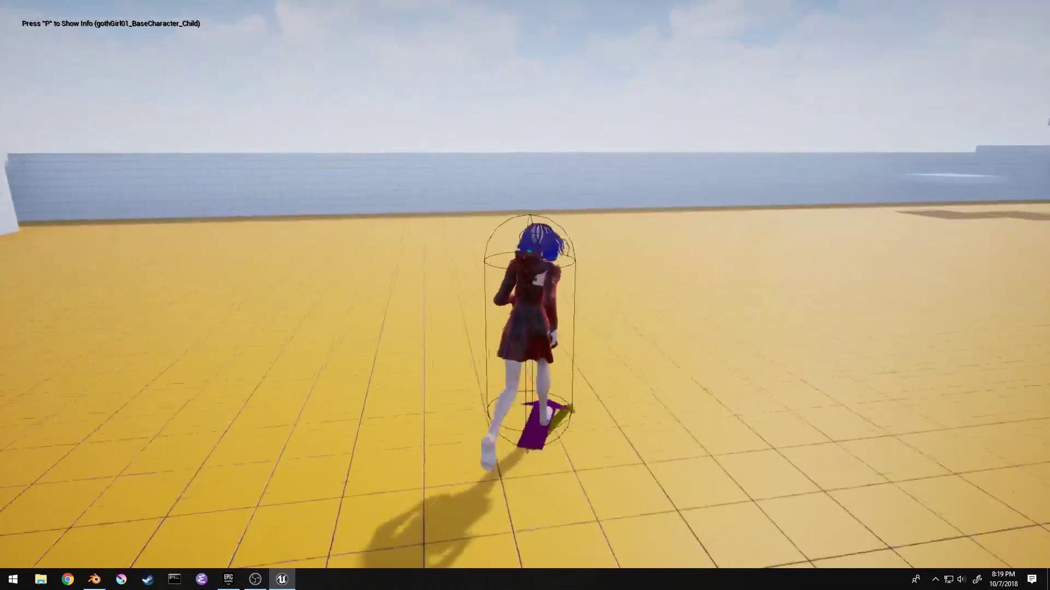
- Run the character across the open floor, changing direction to examine the outfit from the front and back
key(s)
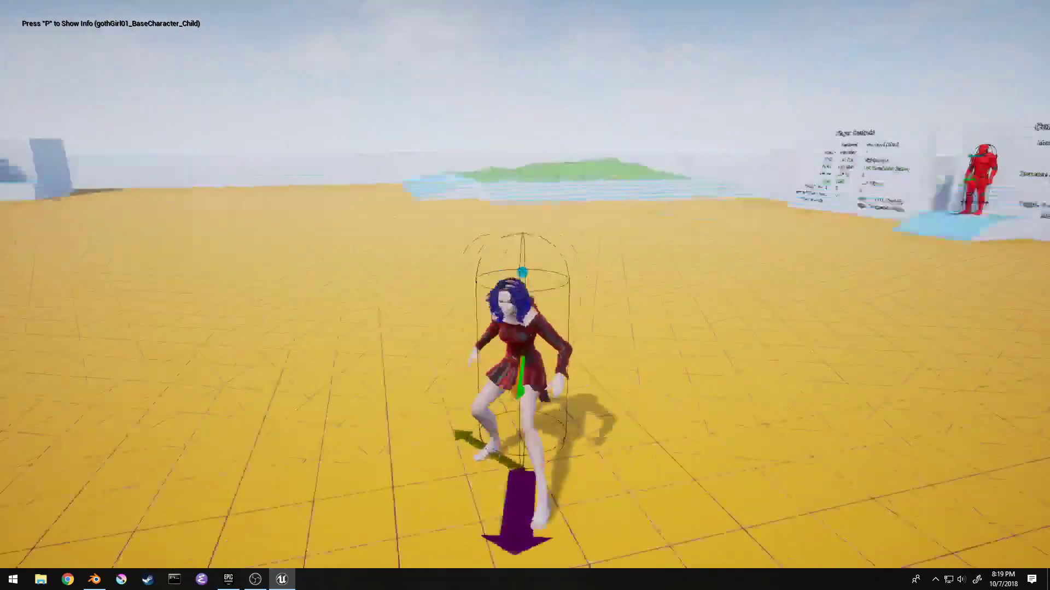
key(w)
key(d)
key(s)
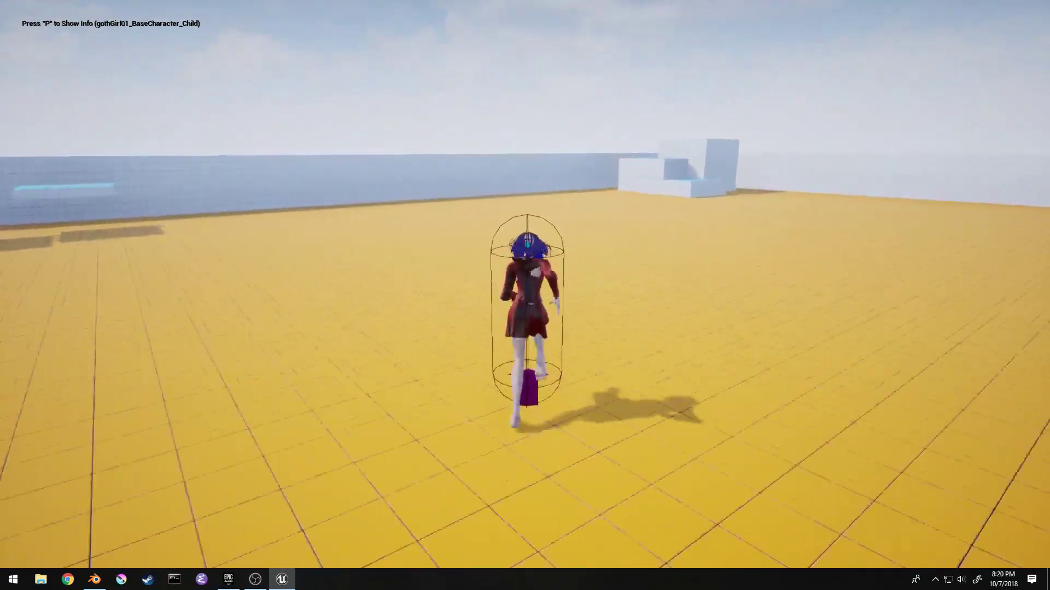
key(d)
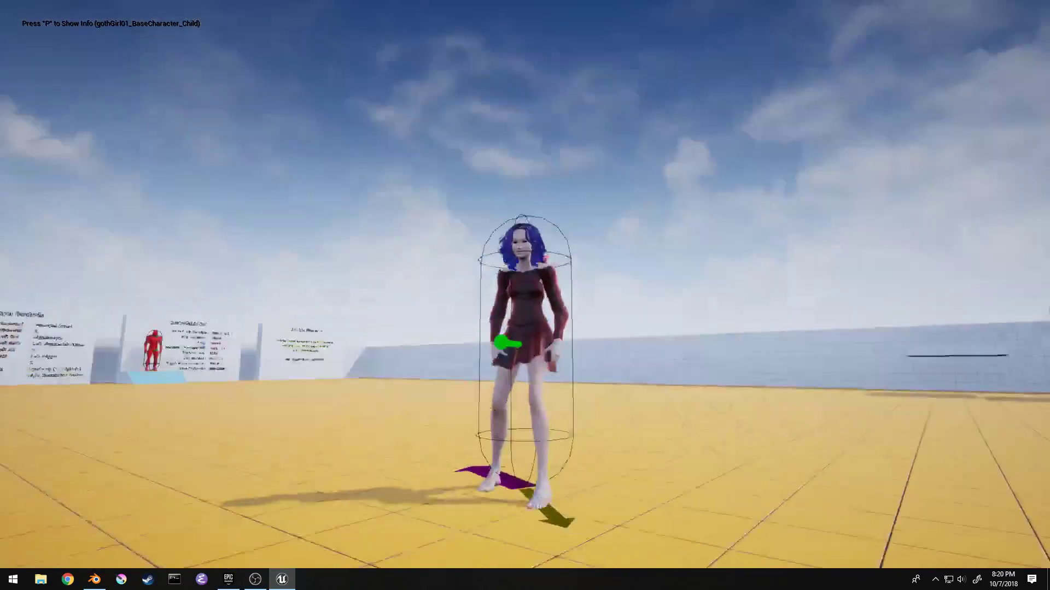
key(w)
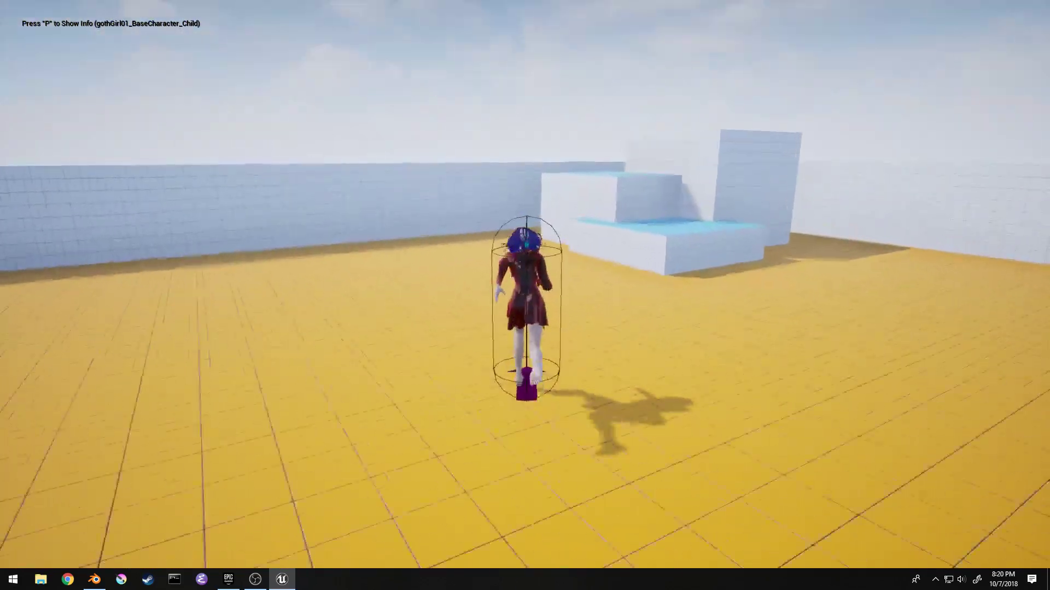
key(d)
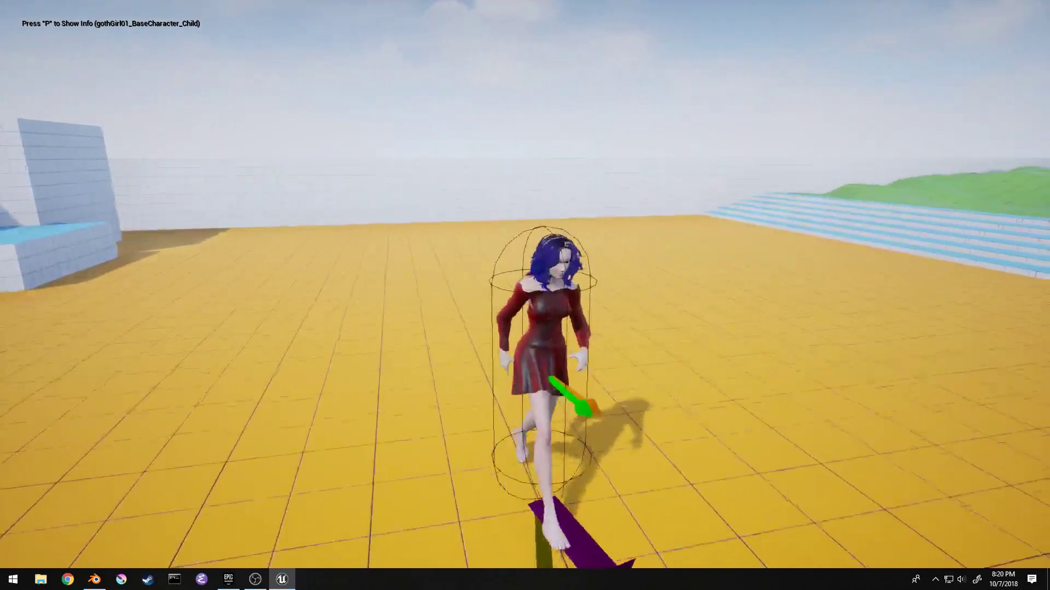
- Look down at the body in first-person view with the debug shapes hidden, ending back in third-person view
key(c)
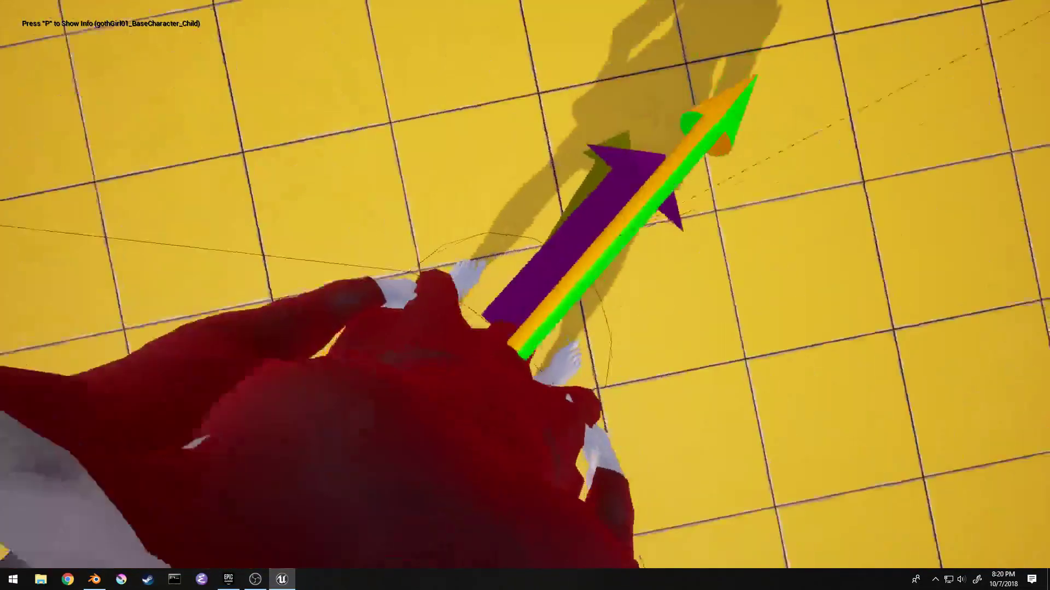
key(o)
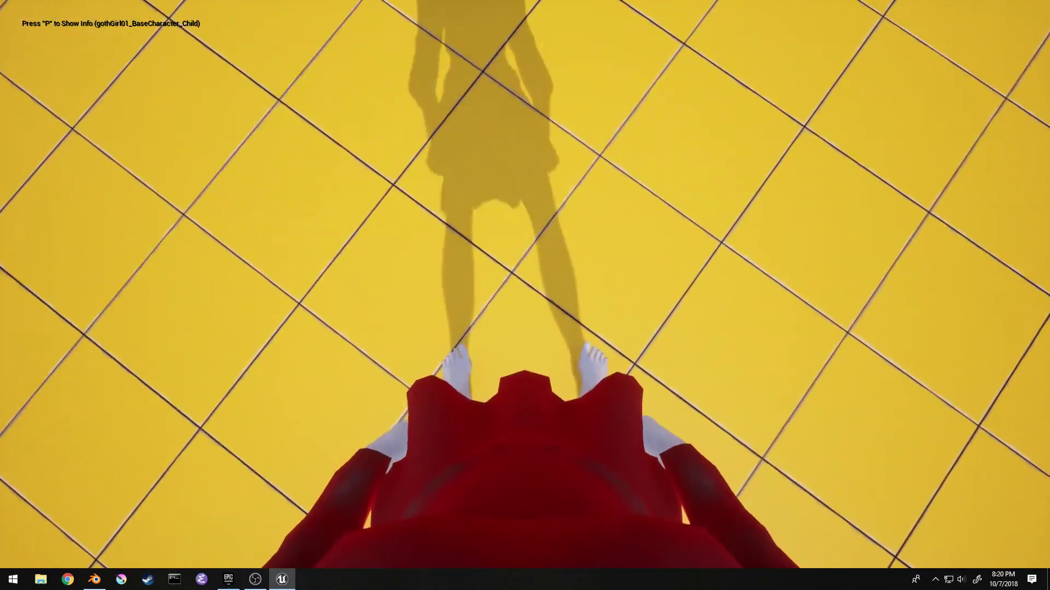
key(v)
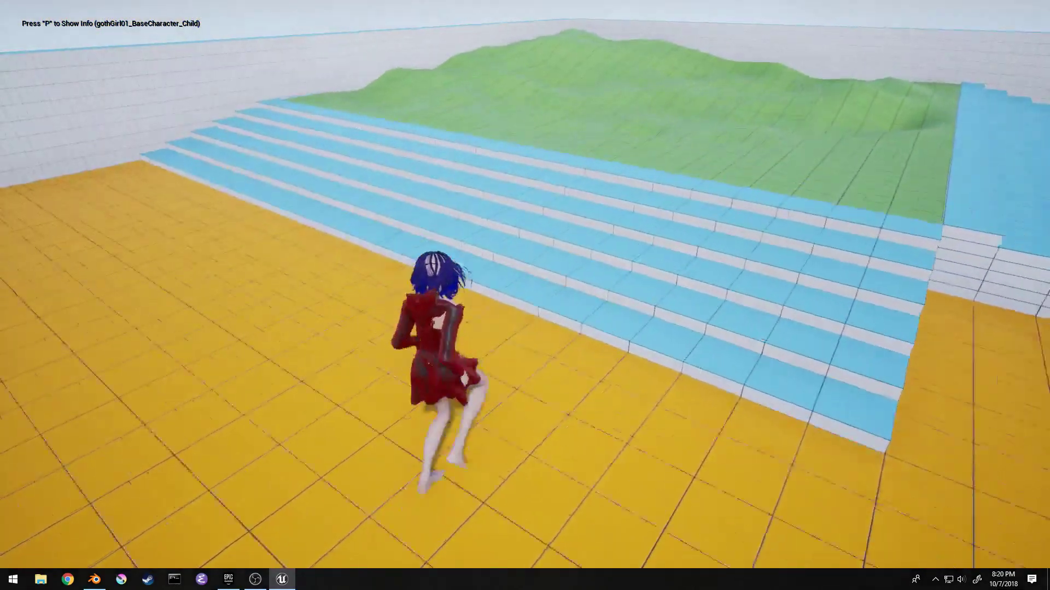
- Run the character back and forth over the floor and jump towards the information walls
key(w)
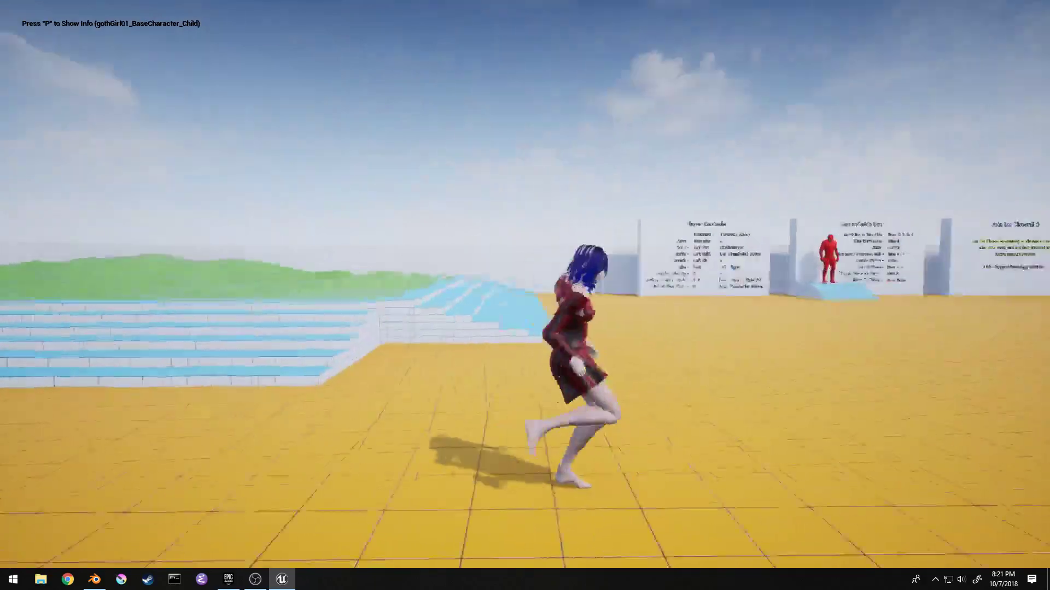
key(s)
key(w)
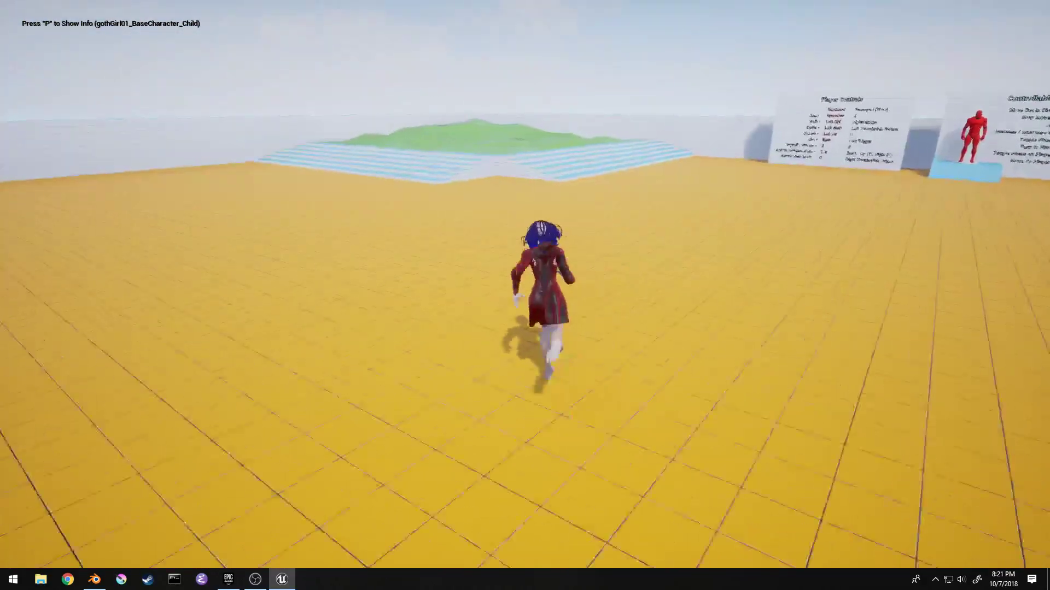
key(s)
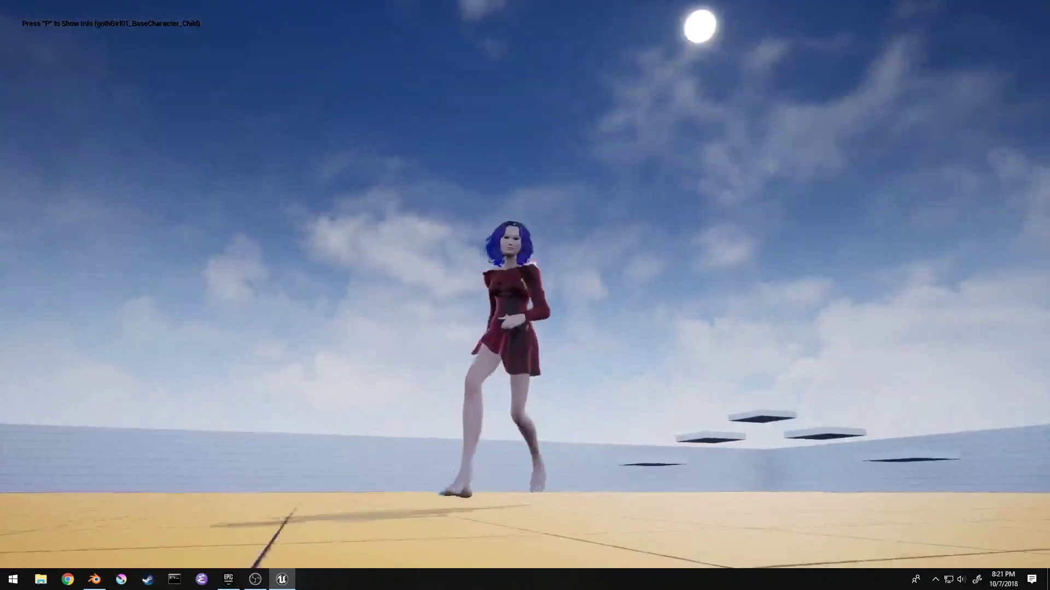
key(space)
key(w)
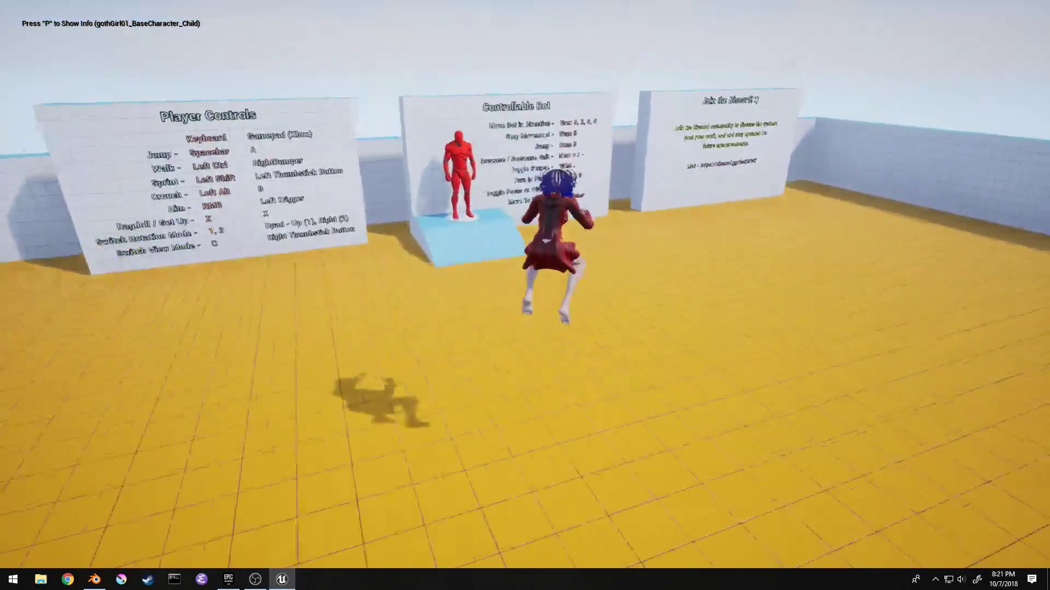
- Test the character's ragdoll beside the Discord wall and get the character back up
key(x)
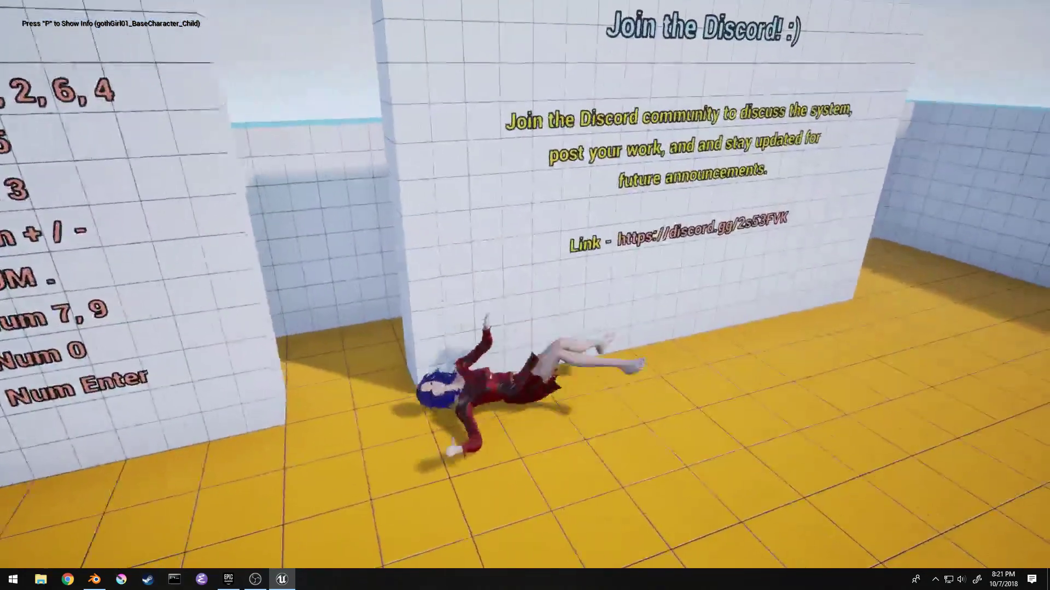
key(x)
key(d)
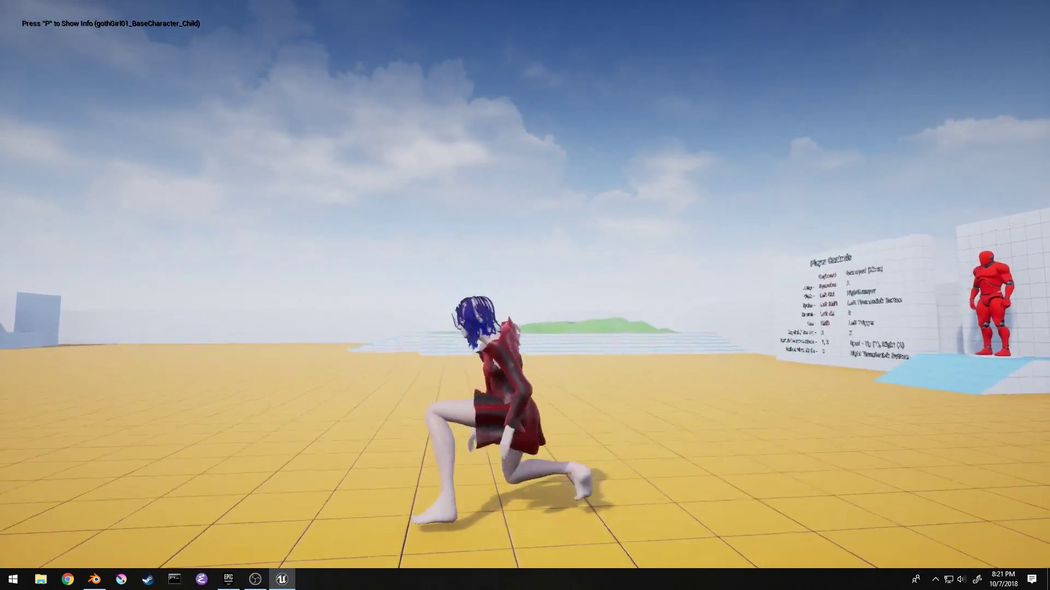
- Examine the crouched character's outfit and hair, and run the standing character around in changing directions
key(d)
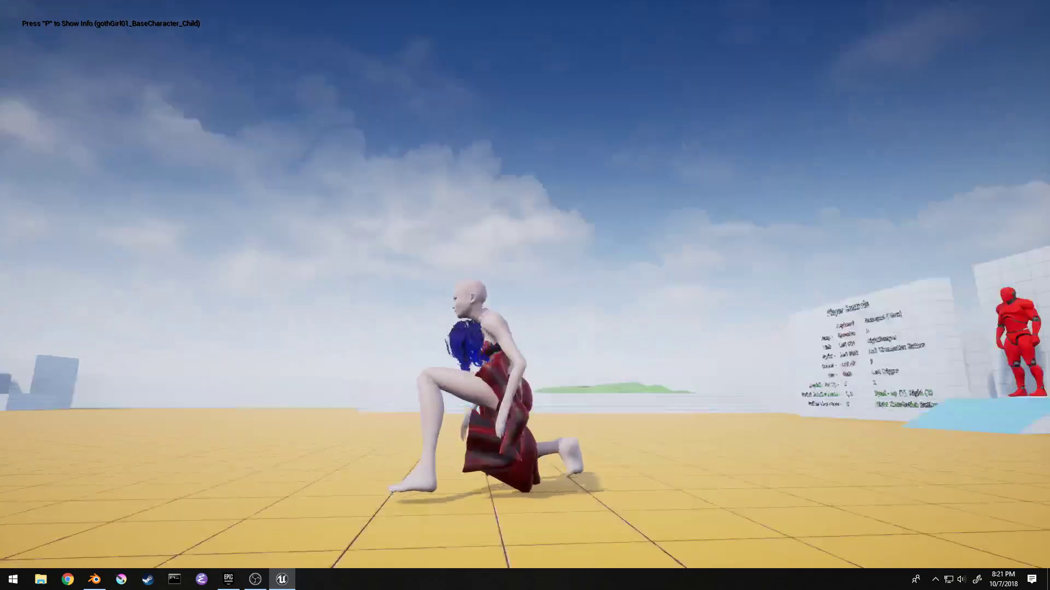
key(c)
key(s)
key(a)
key(s)
key(a)
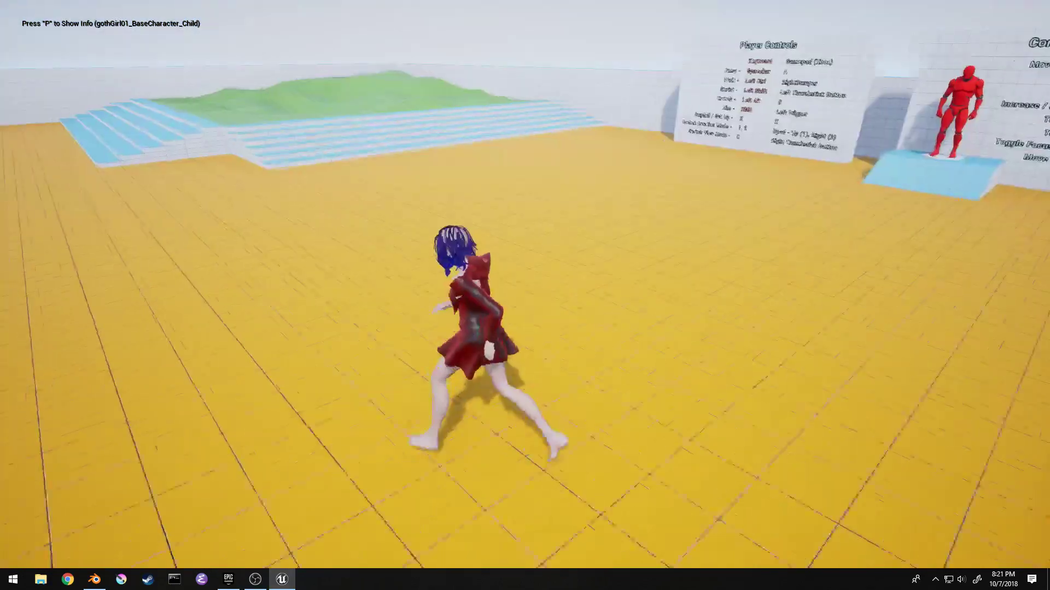
key(d)
key(a)
key(d)
key(s)
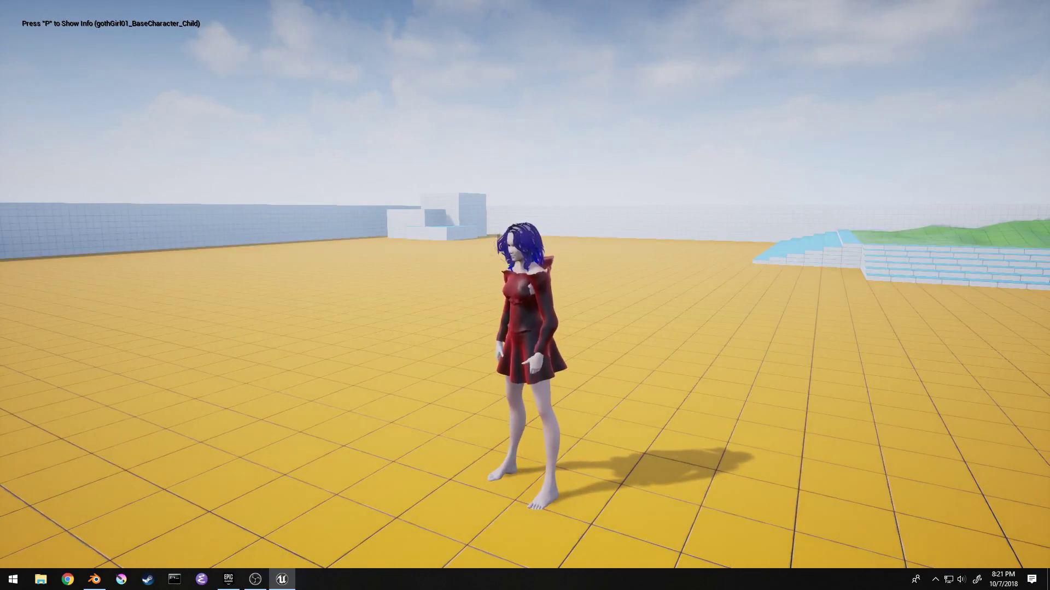
- Leave full screen, stop playing the level and frame the goth girl character from the front in the editor viewport
key(F11)
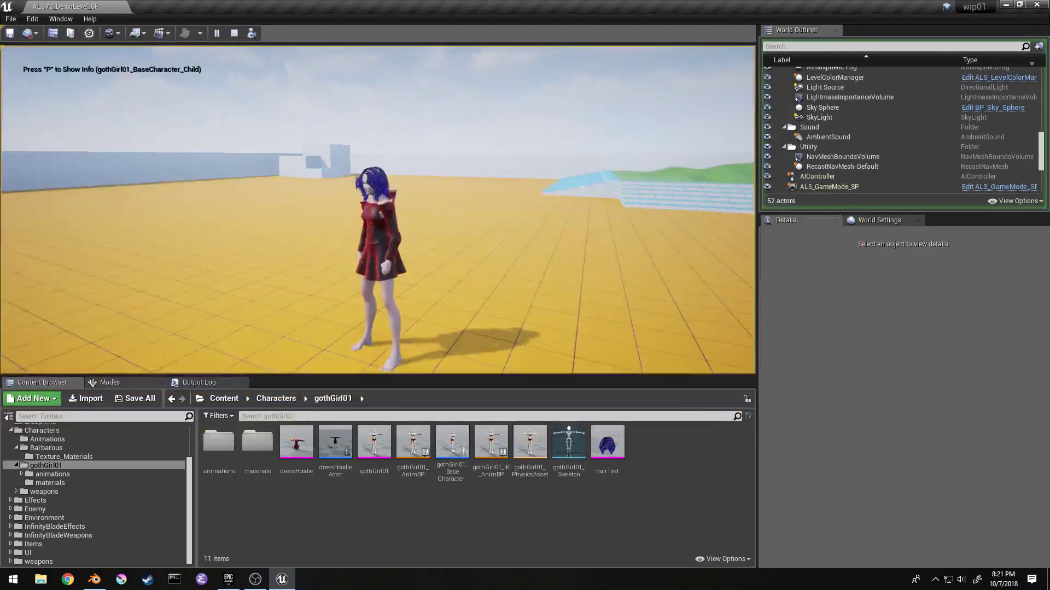
key(Escape)
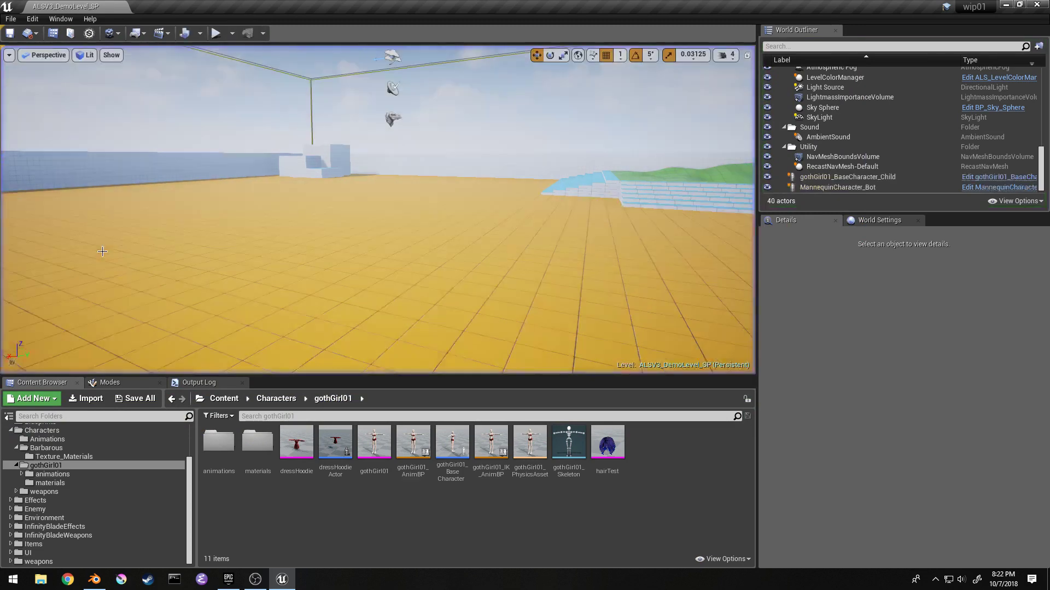
right_drag(177, 133, 248, 158)
key(w)
key(d)
key(s)
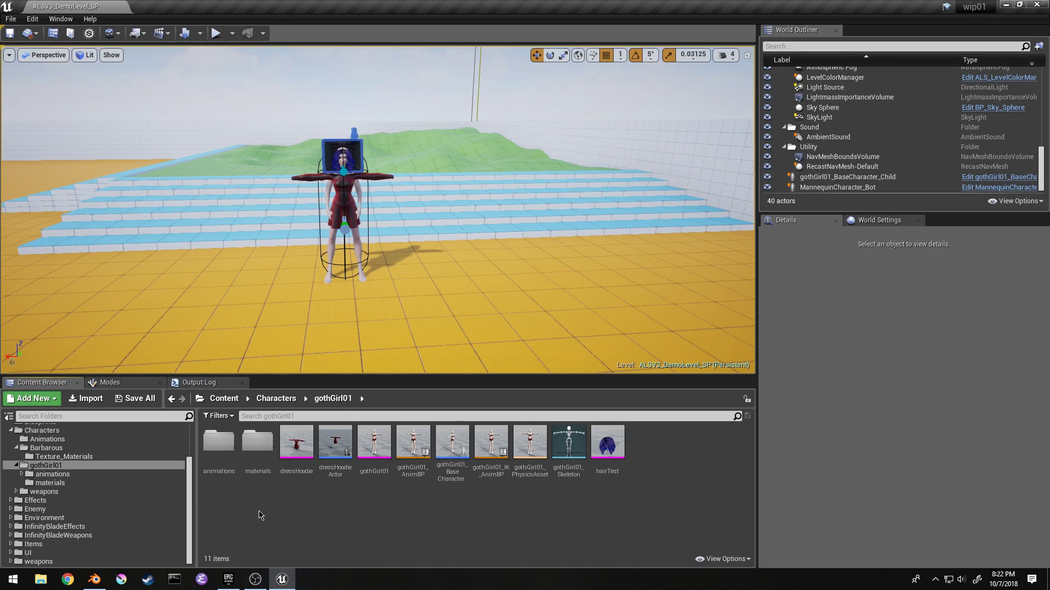
- Open the great_sword_idle animation from the character's Miximo_Great_Sword animations folder
double_click(218, 442)
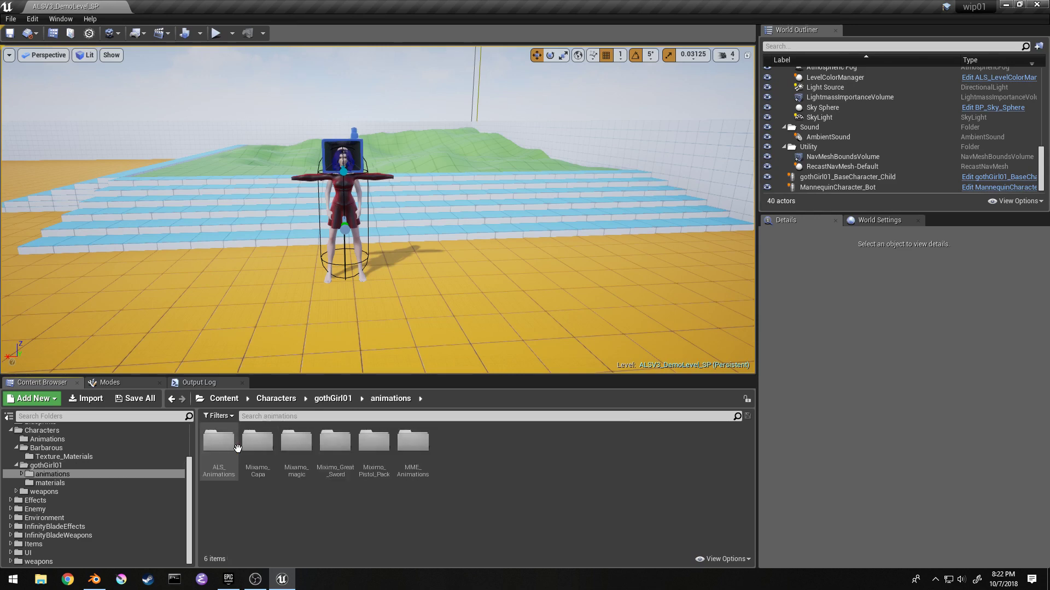
double_click(334, 442)
scroll(295, 481, down, 1)
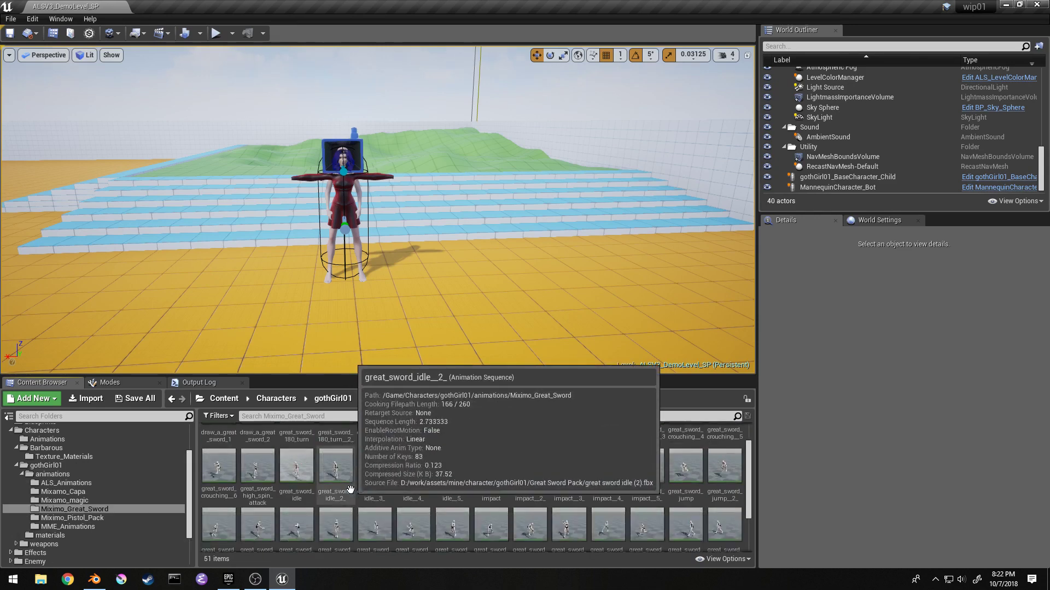
double_click(284, 487)
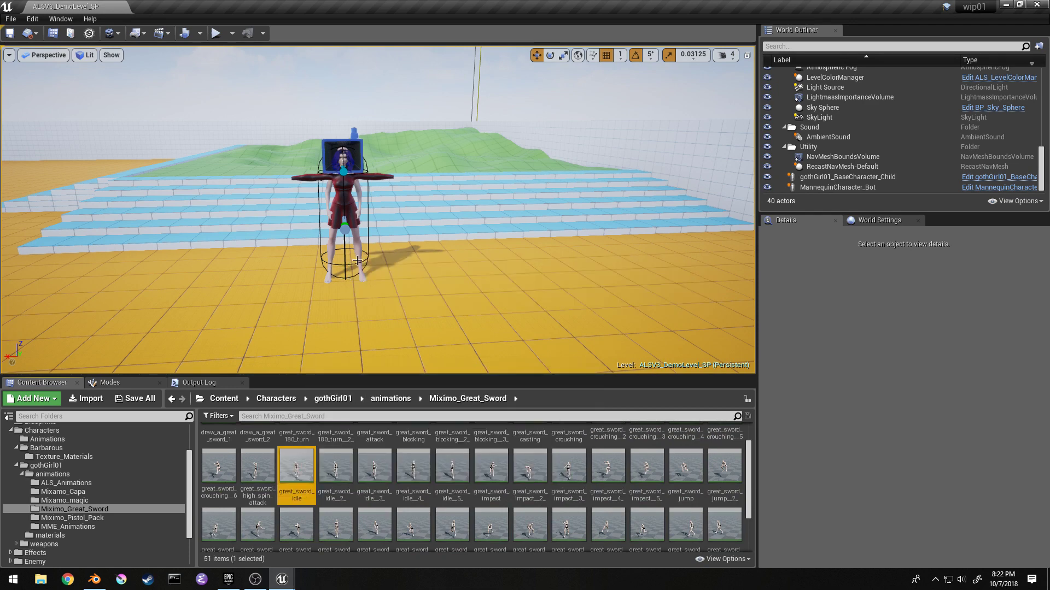
right_drag(479, 240, 623, 189)
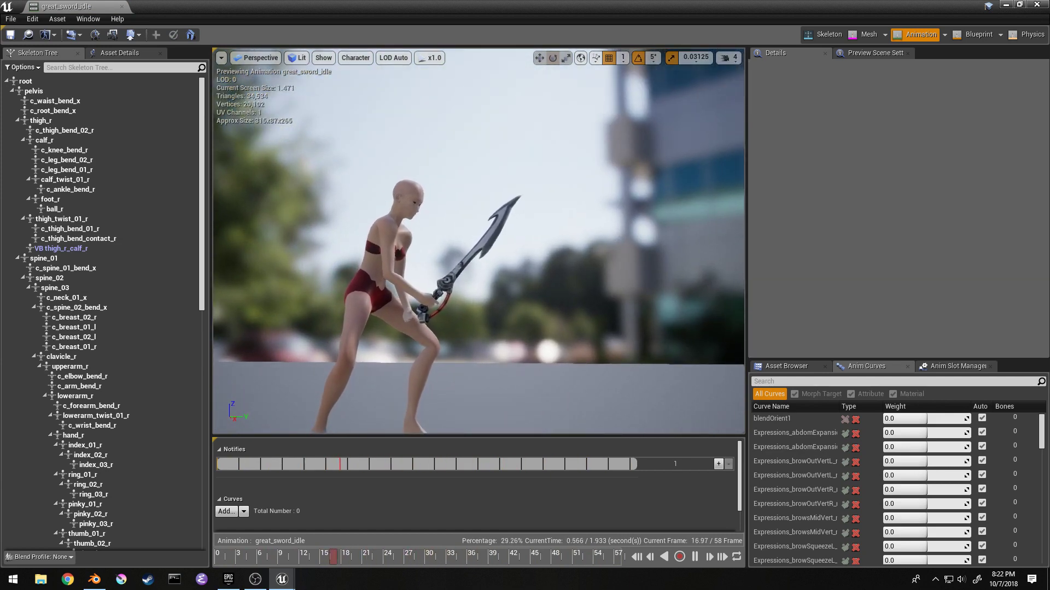
- Reduce the preview camera speed to 1 and frame the character's face in close-up
right_drag(479, 241, 347, 213)
click(729, 57)
drag(758, 84, 736, 83)
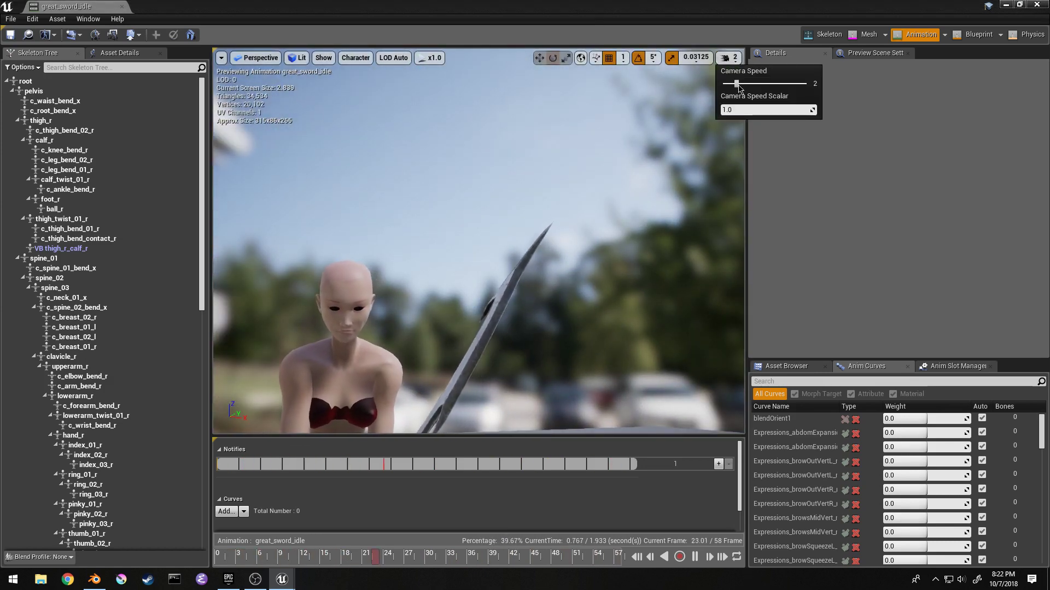
key(w)
right_drag(645, 164, 601, 174)
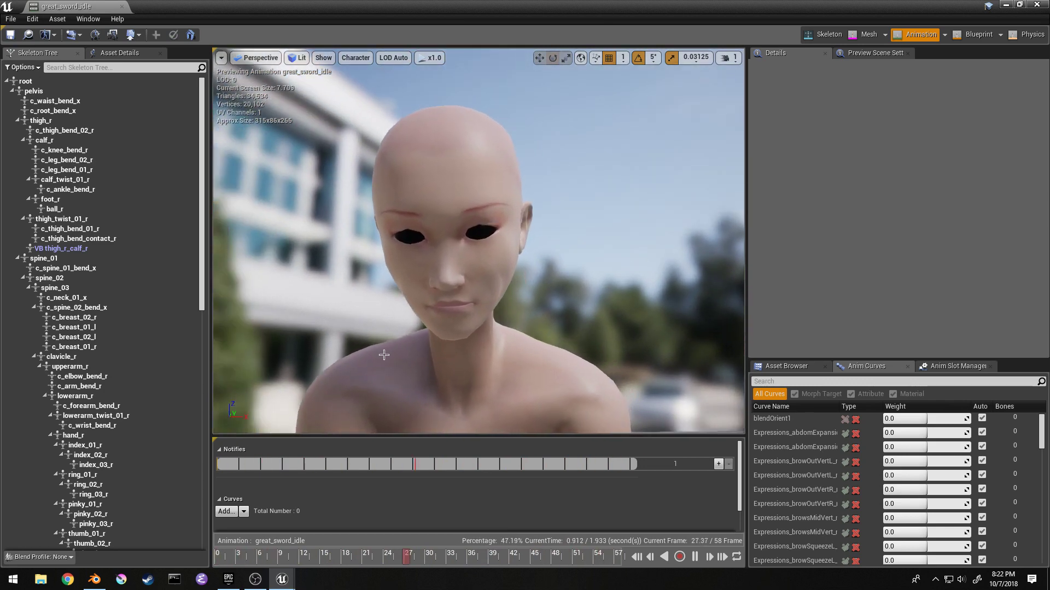
- Try the Expressions_mouthOpen_min morph curve at a weight of 1.0 and return it to 0
scroll(799, 466, down, 10)
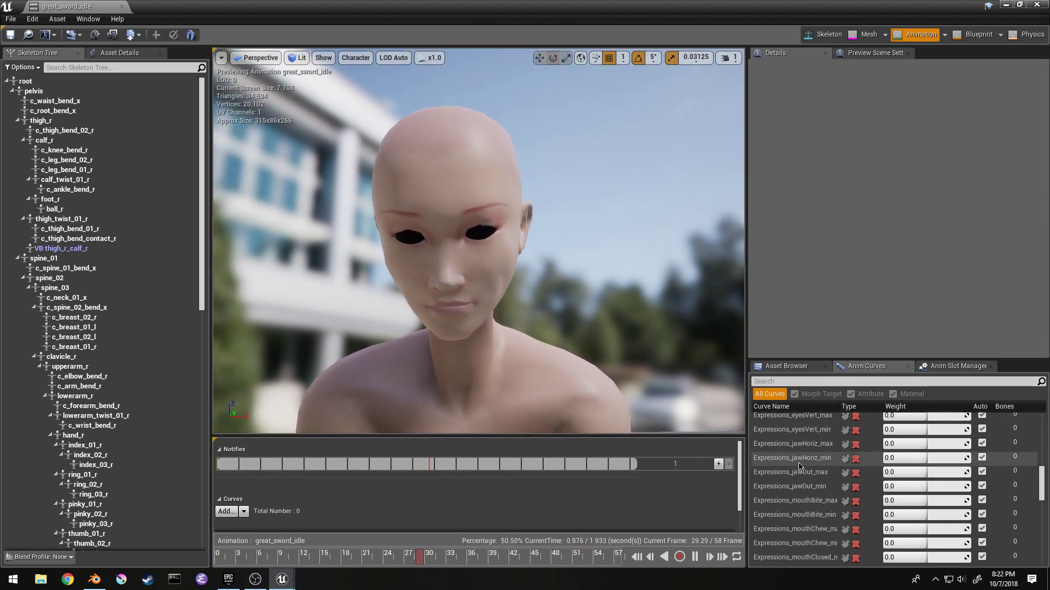
scroll(800, 466, down, 5)
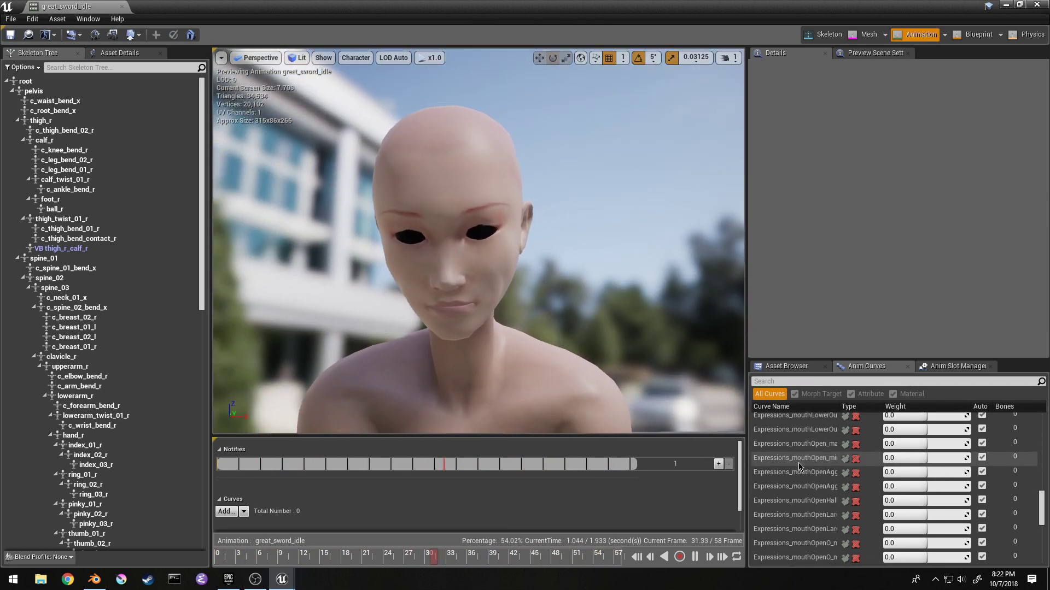
click(802, 462)
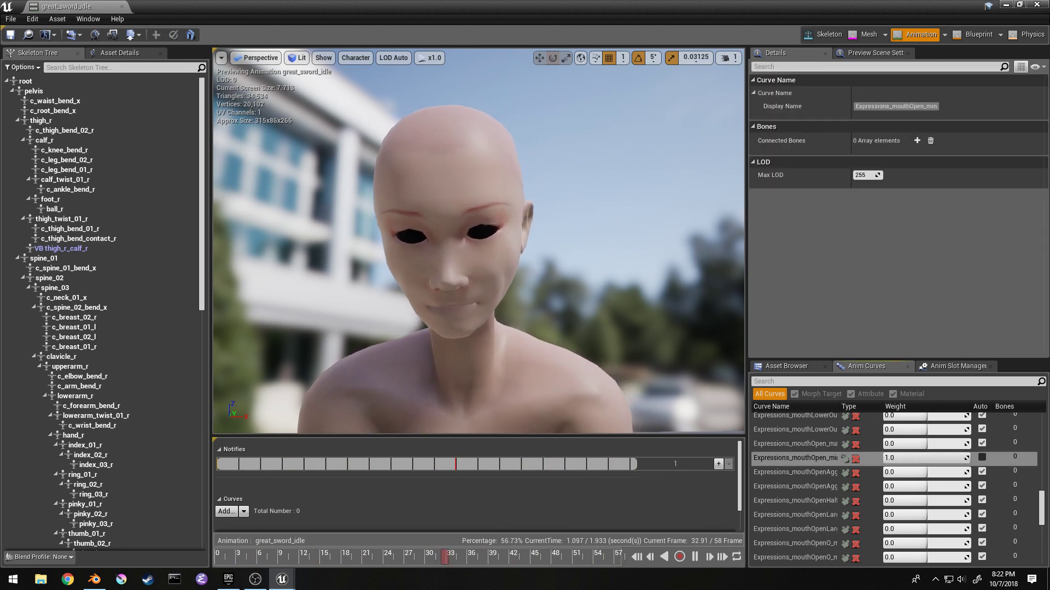
drag(969, 458, 884, 459)
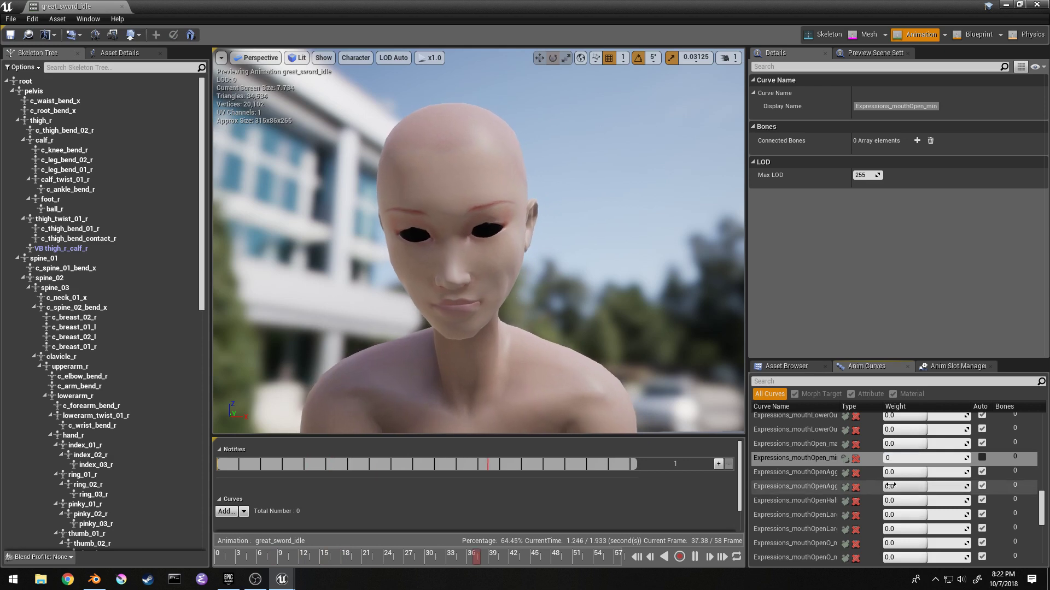
- Set the morph curve weights to about 0.155 for mouthSmileL_max, -0.056 for mouthSmile_min and -0.168 for mouthSmile_max
scroll(860, 488, down, 5)
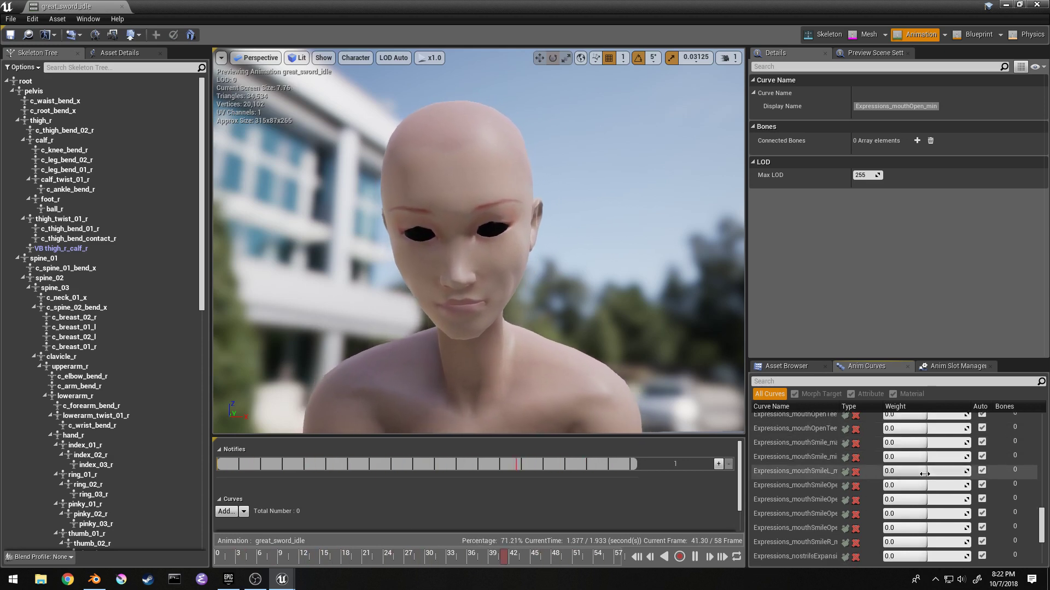
drag(922, 470, 942, 471)
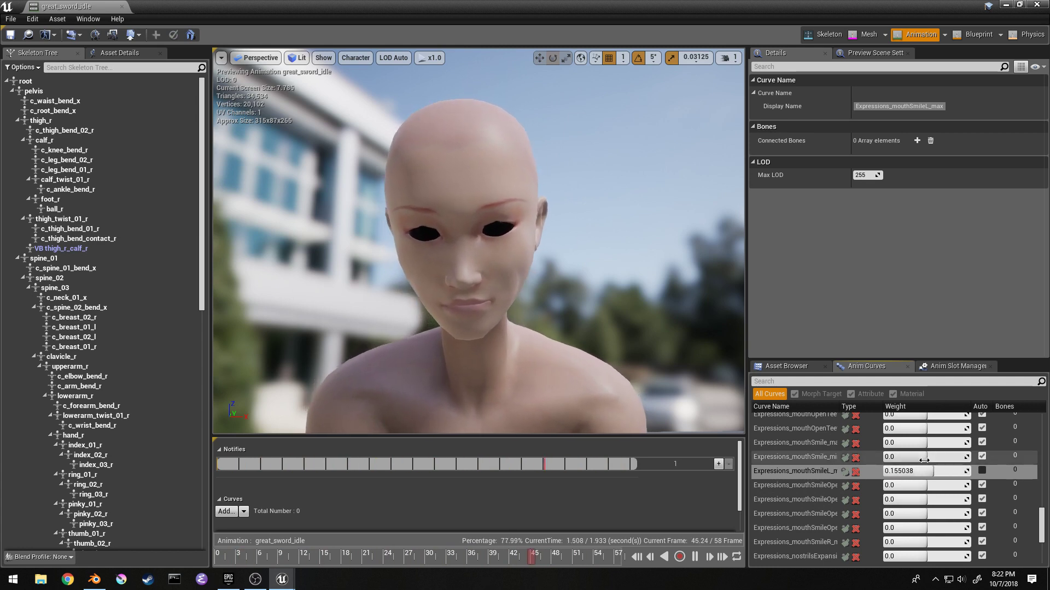
drag(924, 461, 884, 443)
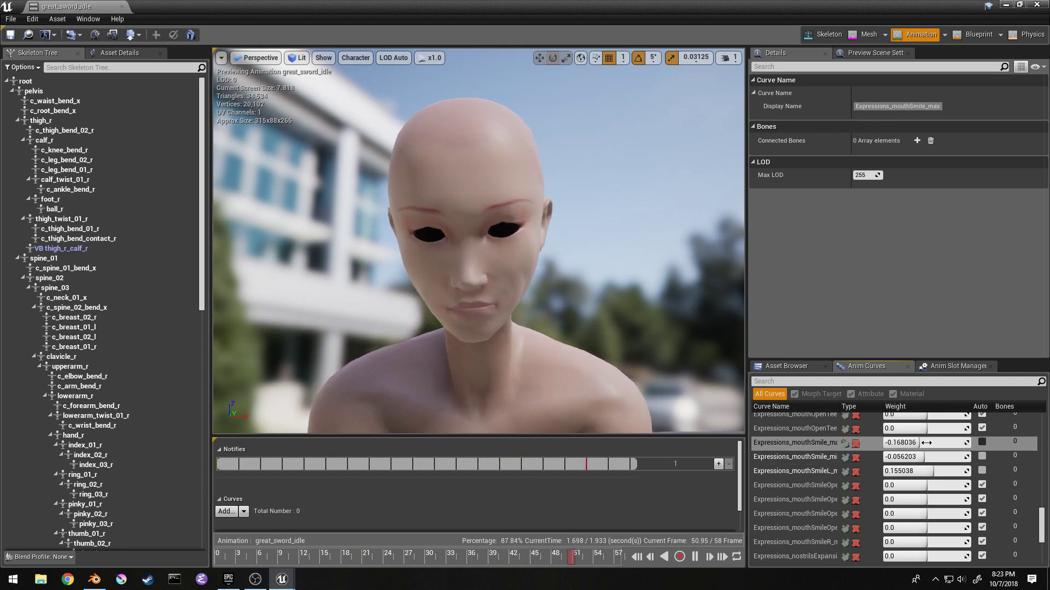
- Raise the Expressions_mouthSmileOpen2_max morph curve to a weight of about 0.73
scroll(929, 508, down, 3)
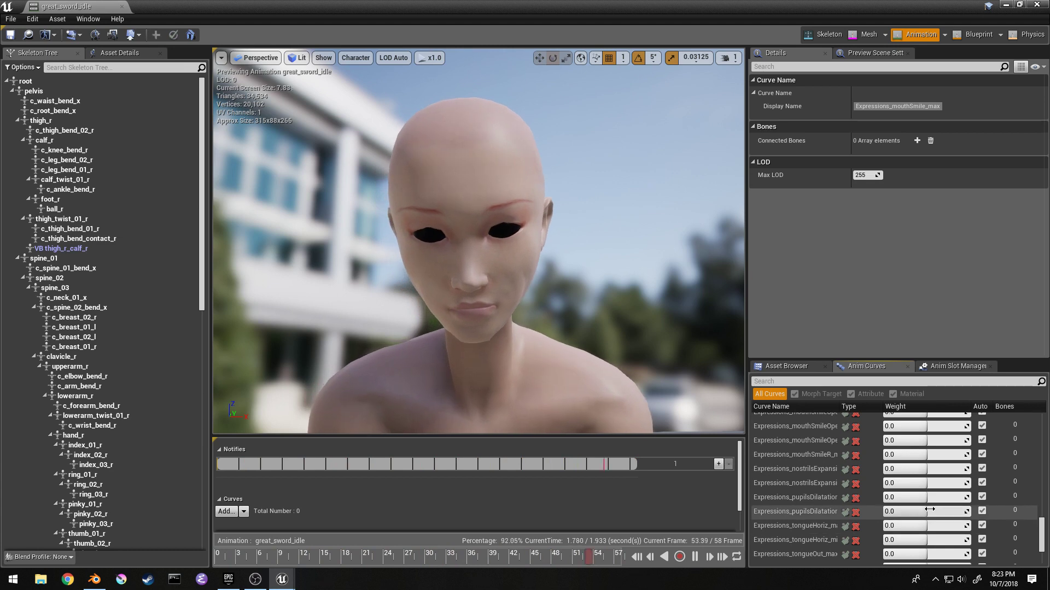
scroll(929, 467, up, 3)
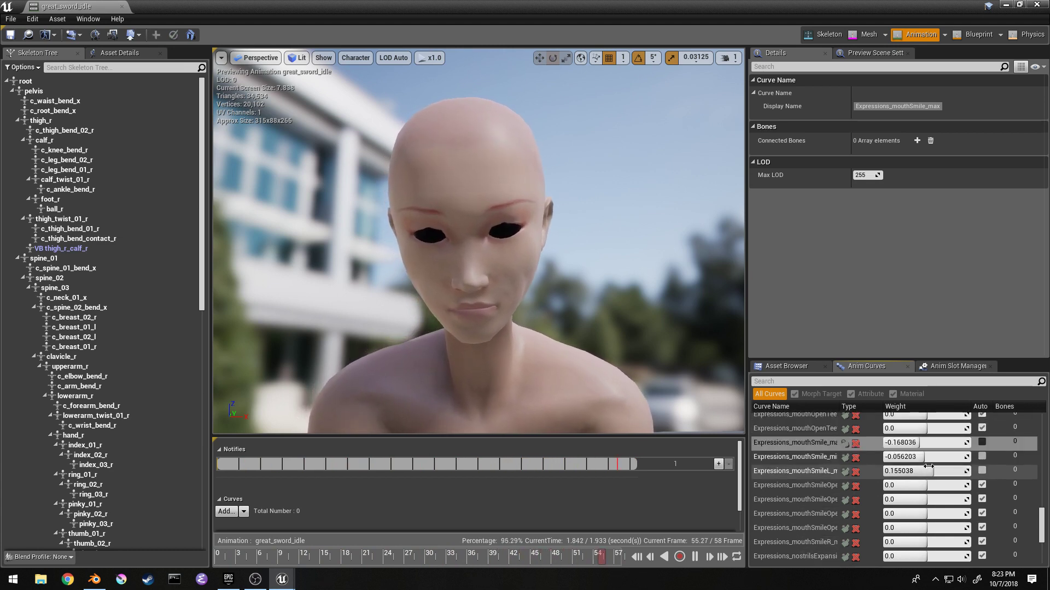
drag(926, 481, 968, 482)
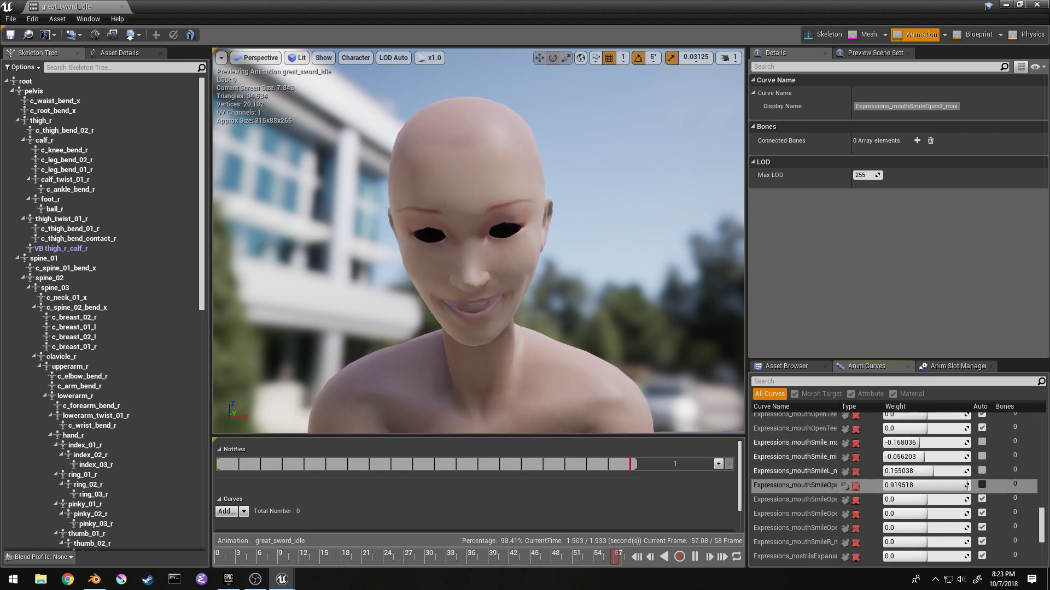
- Examine the smiling face from the front and side and look through the remaining expression morph curves
right_drag(543, 340, 574, 309)
key(s)
key(w)
key(s)
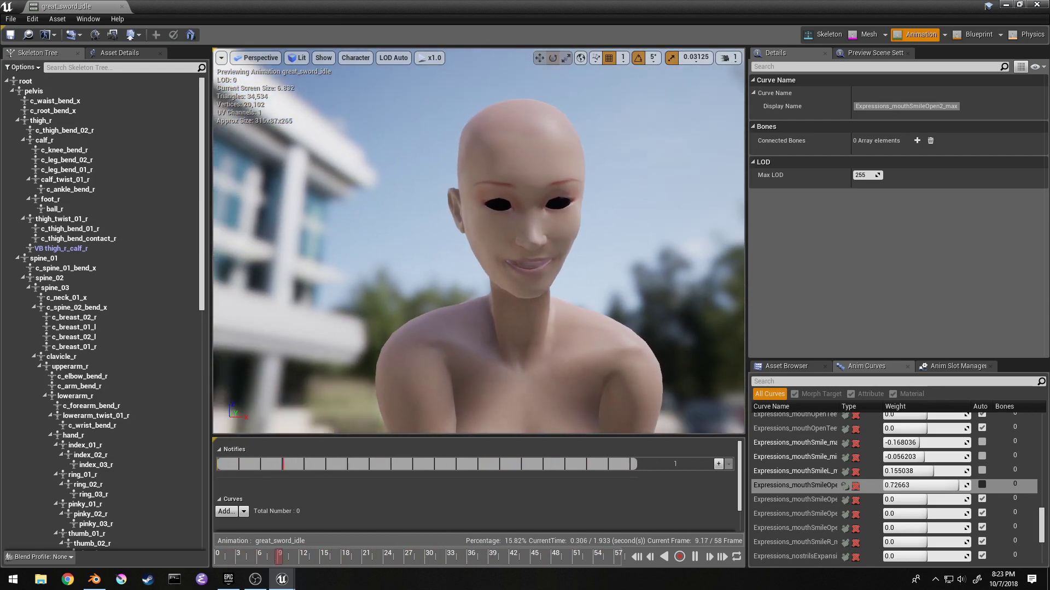
drag(543, 338, 579, 337)
scroll(783, 468, down, 5)
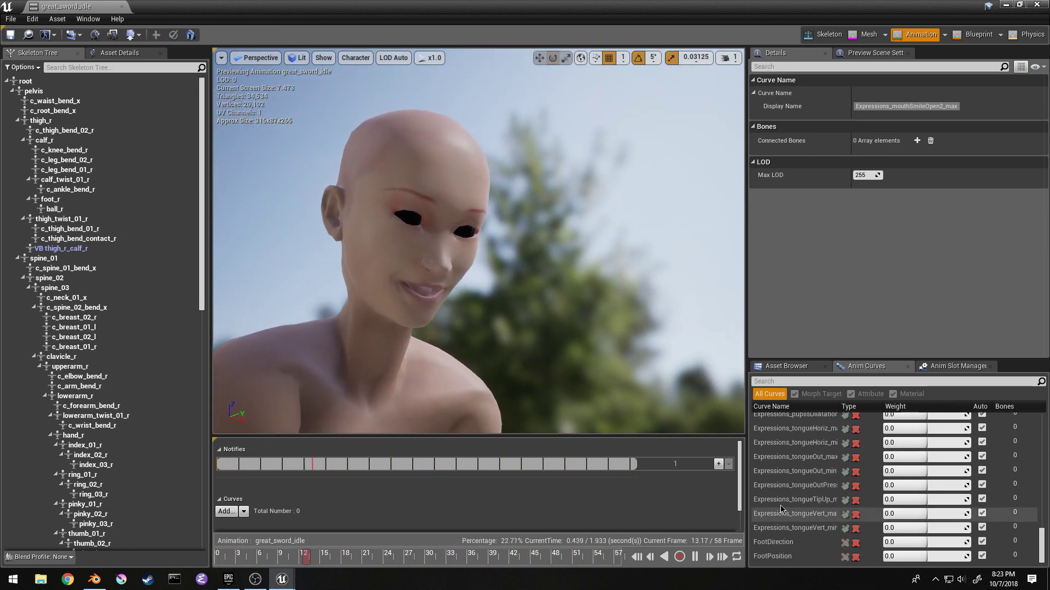
scroll(864, 487, down, 2)
scroll(865, 486, up, 4)
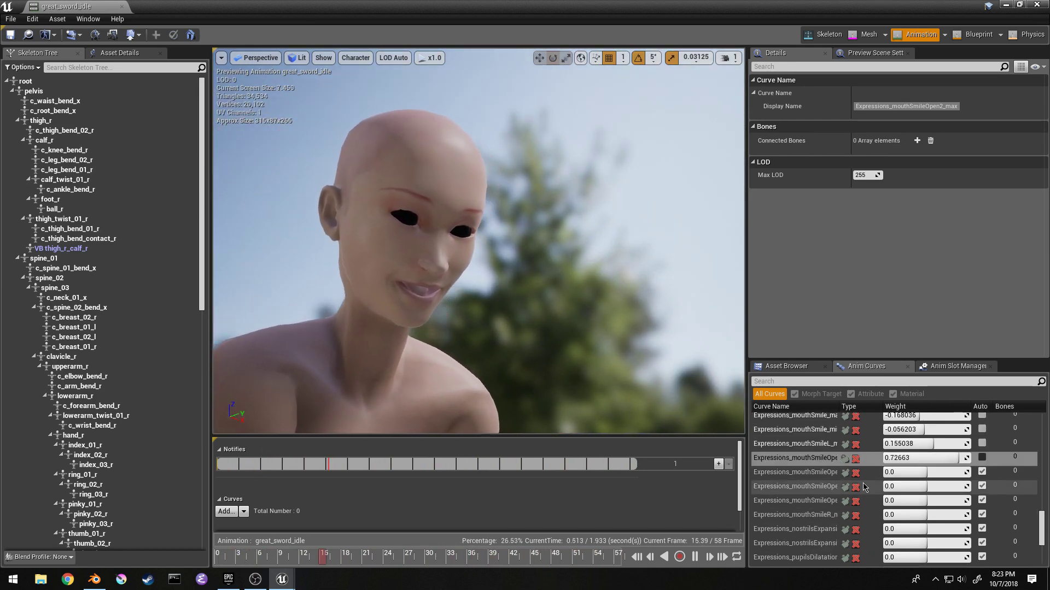
- Close the great_sword_idle animation and frame the goth girl character closer from the front in the level viewport
click(122, 6)
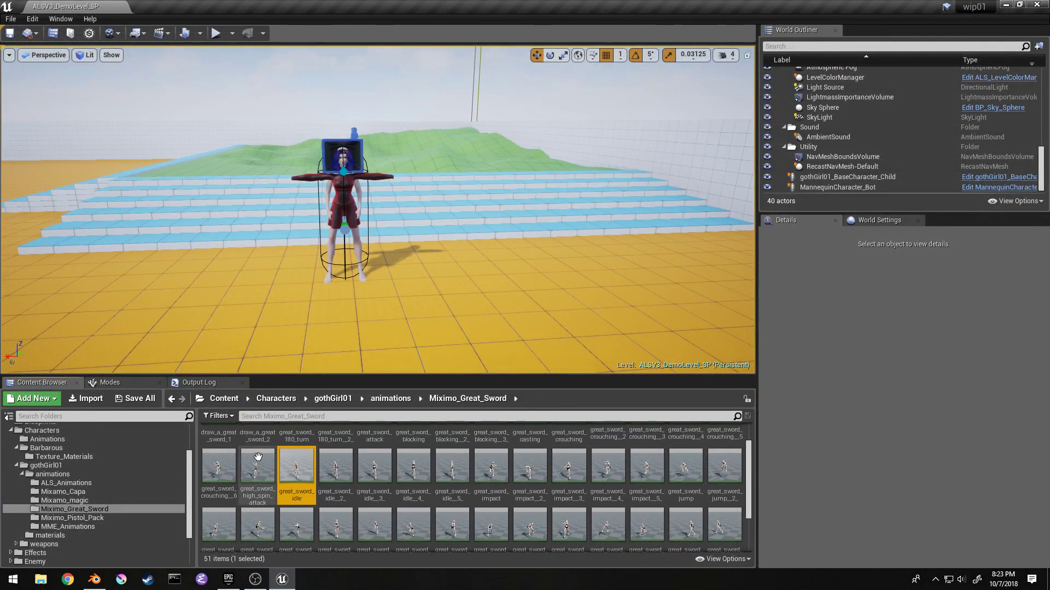
right_drag(354, 286, 329, 278)
key(w)
key(s)
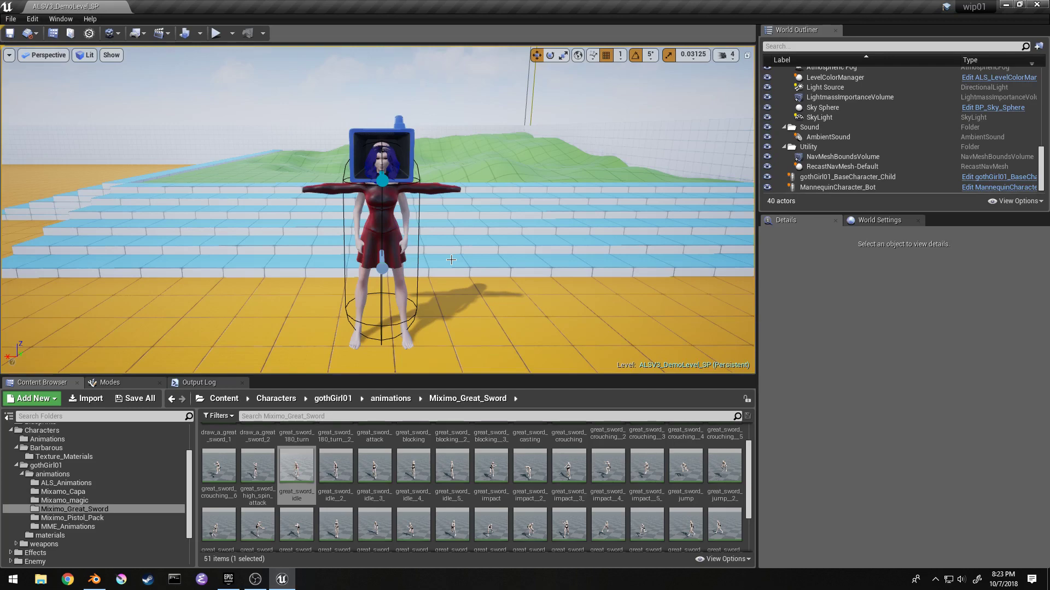
- Switch to Blender and examine the rendered character's red dress and white hair from several angles
key(alt+Tab)
key(alt+Tab)
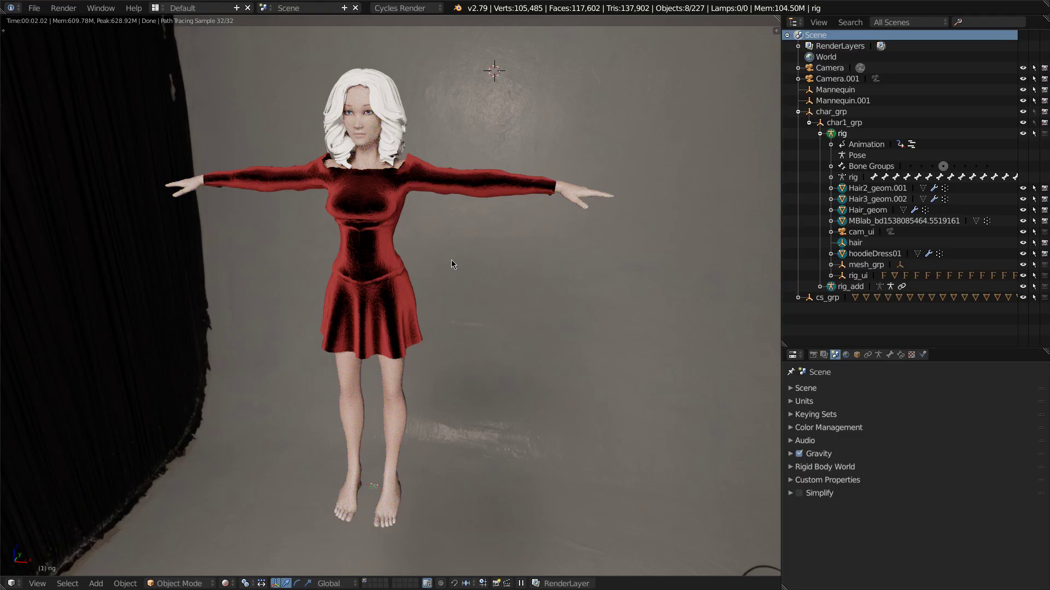
middle_drag(368, 249, 385, 153)
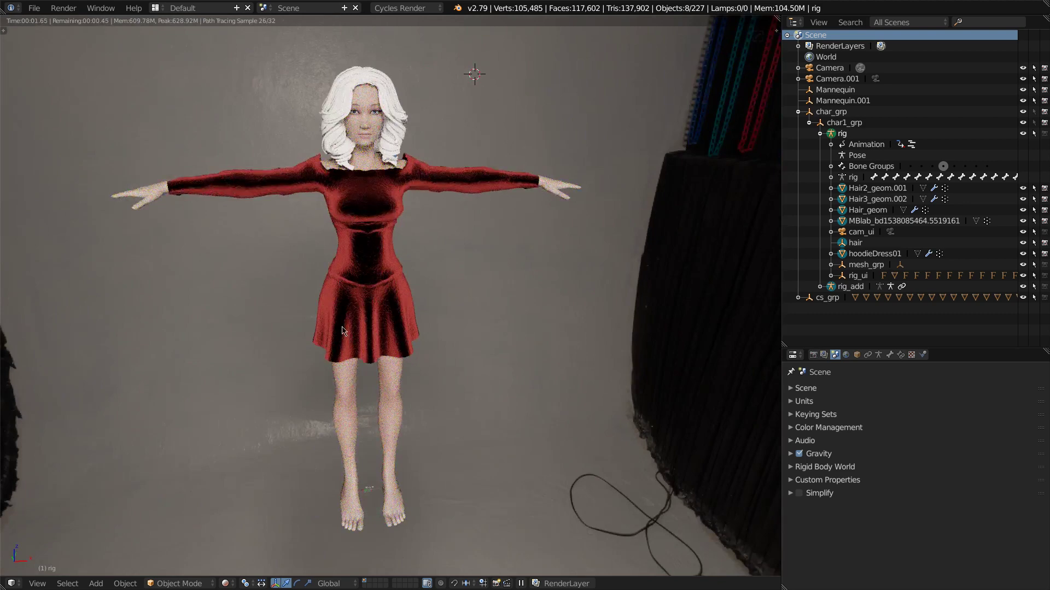
middle_drag(493, 207, 429, 191)
scroll(431, 196, up, 3)
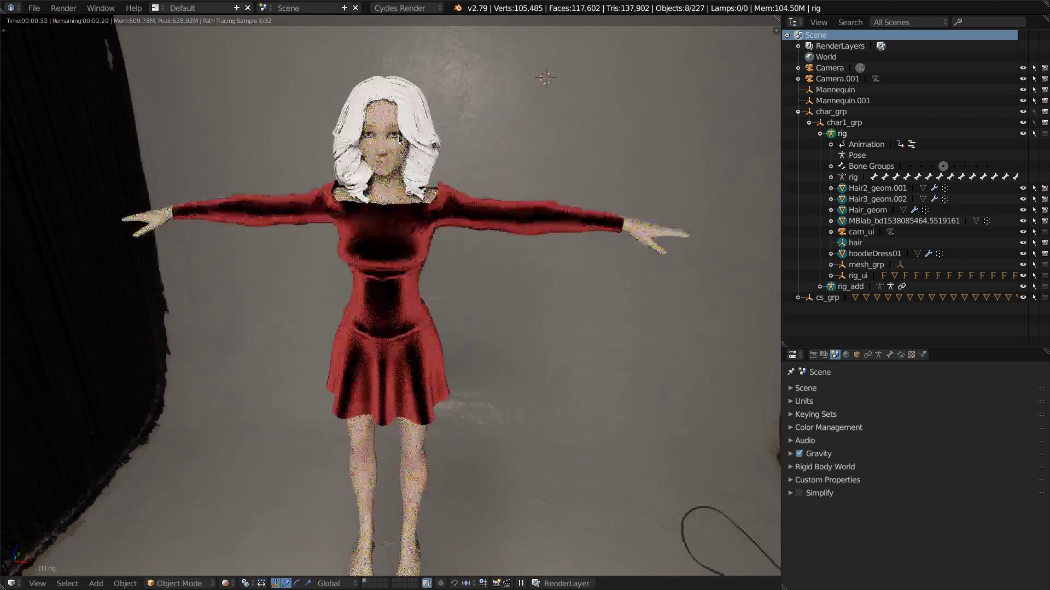
middle_drag(398, 321, 390, 350)
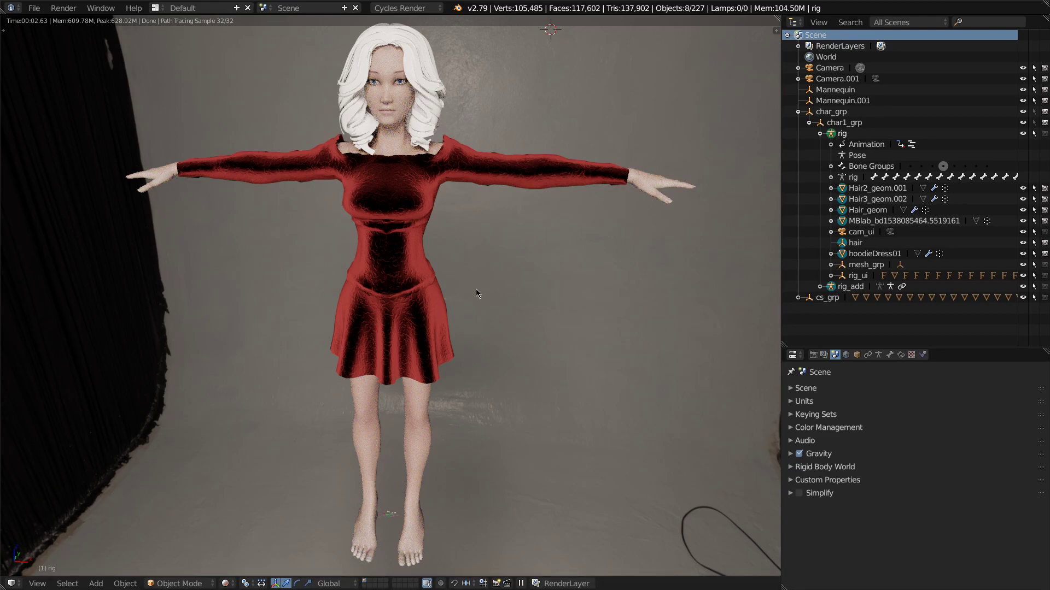
- Take Blender's 3D viewport out of Rendered shading and orbit around the character with its rig controls displayed
key(alt+Tab)
key(alt+Tab)
key(z)
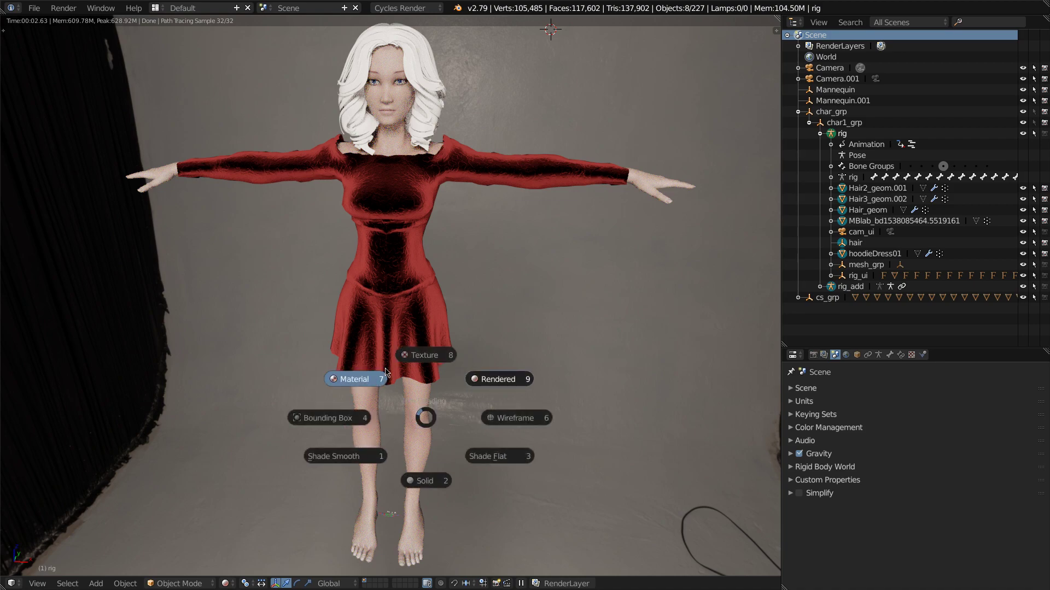
click(403, 364)
middle_drag(553, 376, 494, 354)
- Switch back to Unreal Editor and examine the goth girl character in the demo level from an oblique side view
key(alt+Tab)
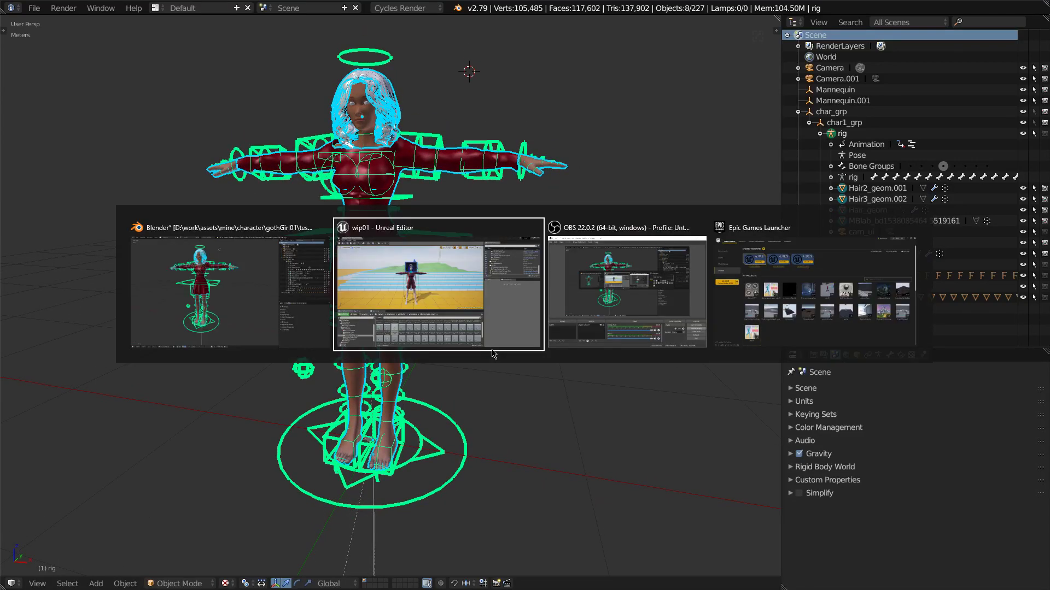
click(491, 350)
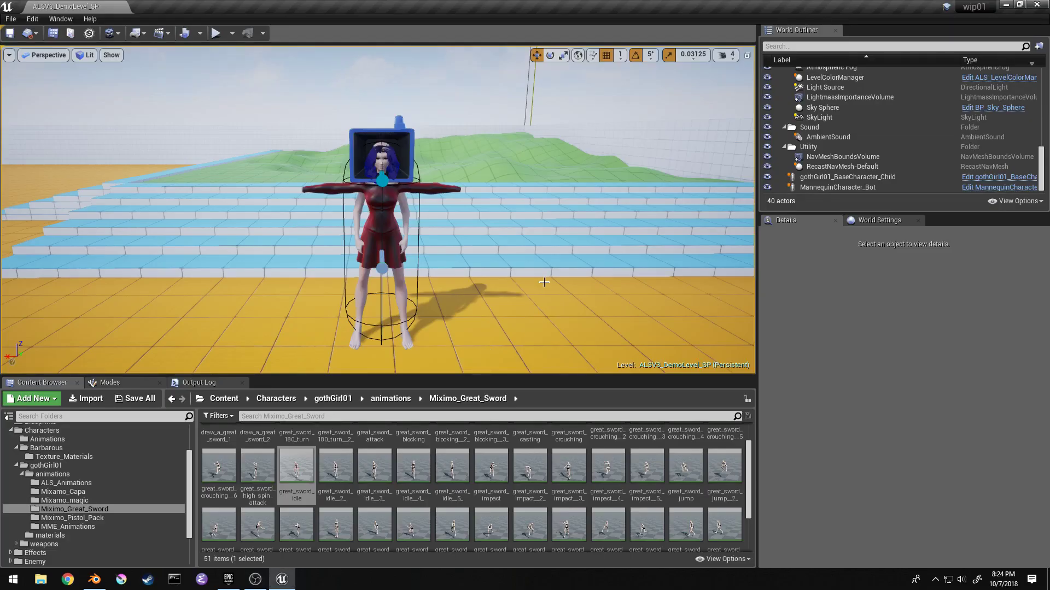
key(d)
mouse_move(492, 349)
right_down()
mouse_move(328, 345)
mouse_move(342, 358)
mouse_move(334, 354)
mouse_move(491, 350)
right_up()
key(s)
key(w)
key(s)
key(w)
key(a)
right_drag(532, 307, 532, 308)
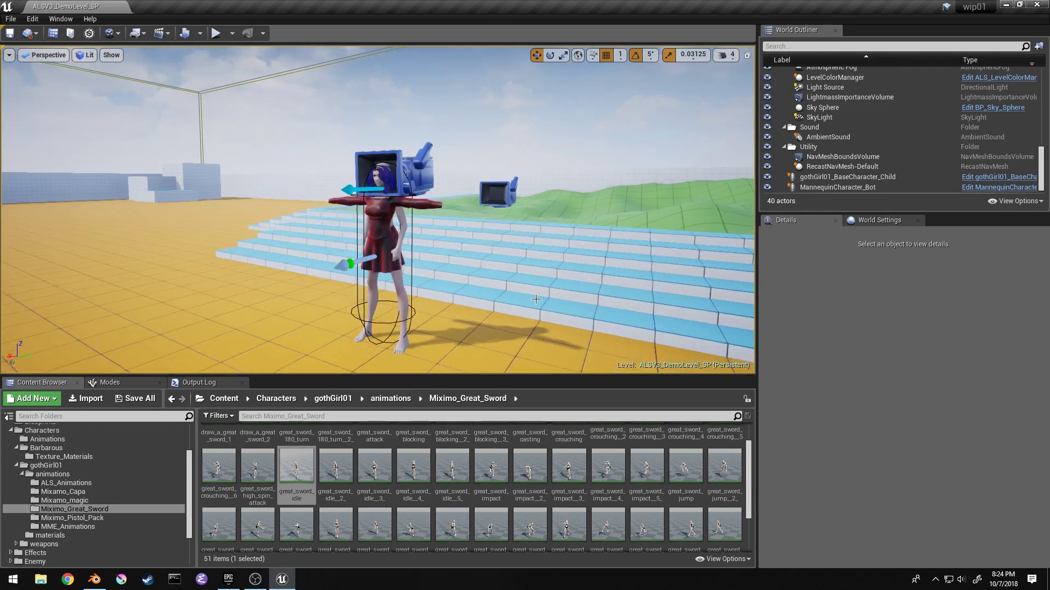
right_drag(225, 69, 225, 68)
right_drag(247, 167, 247, 167)
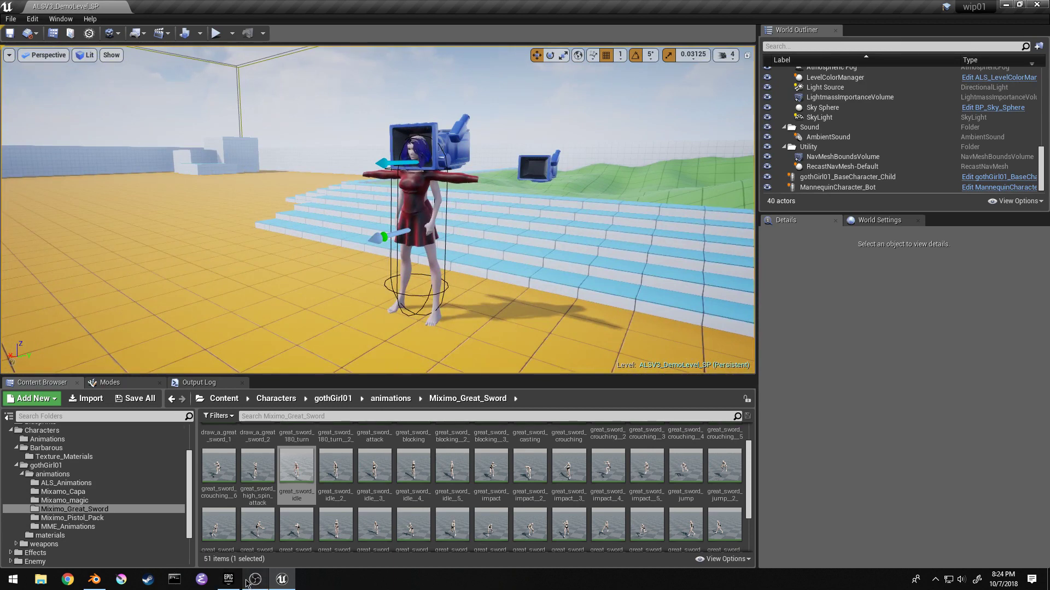
- Bring the OBS window to the front
mouse_move(256, 583)
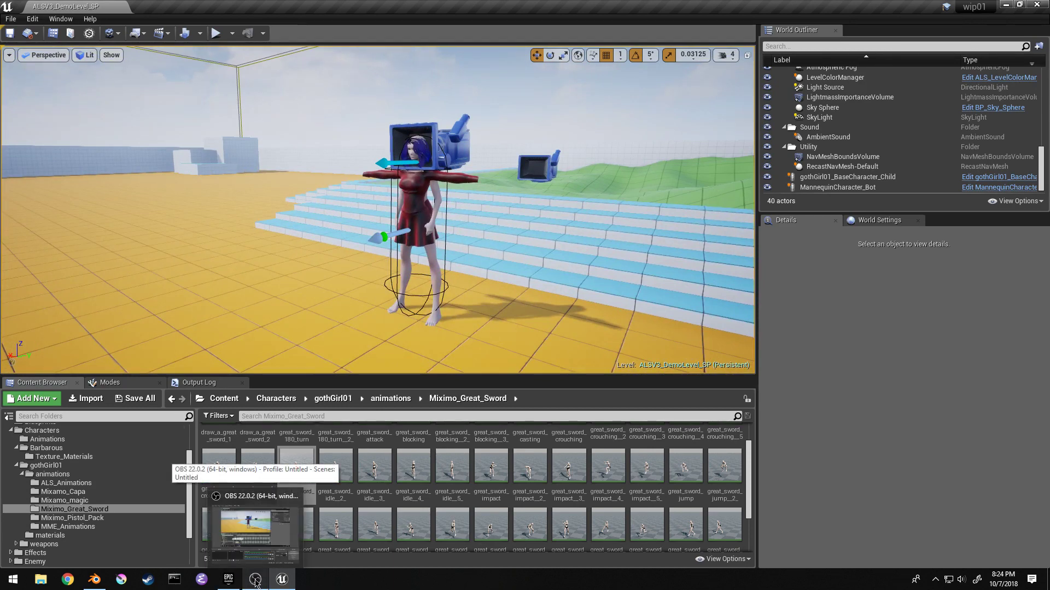
click(256, 582)
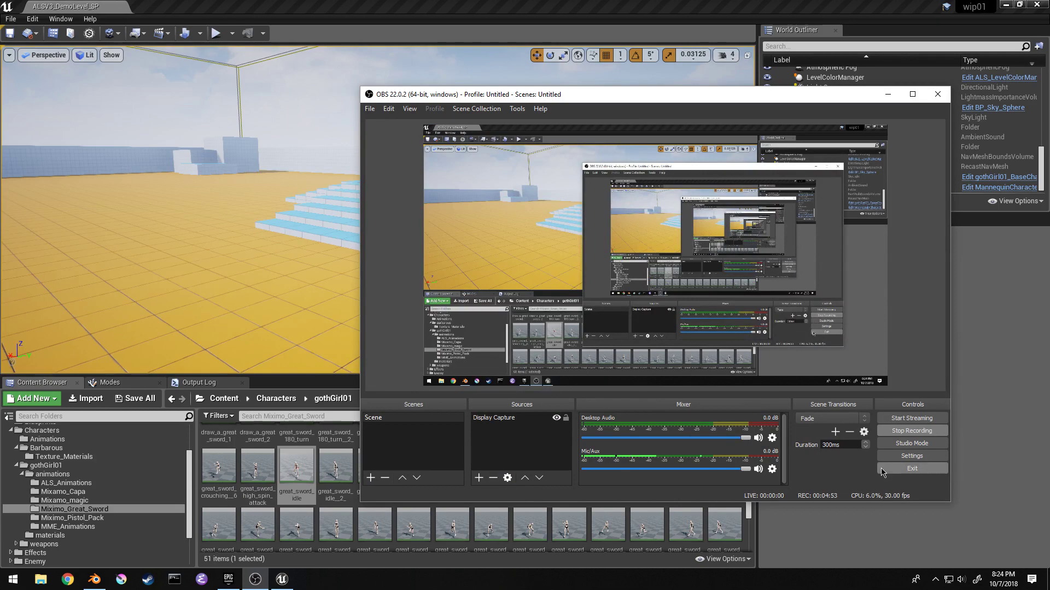